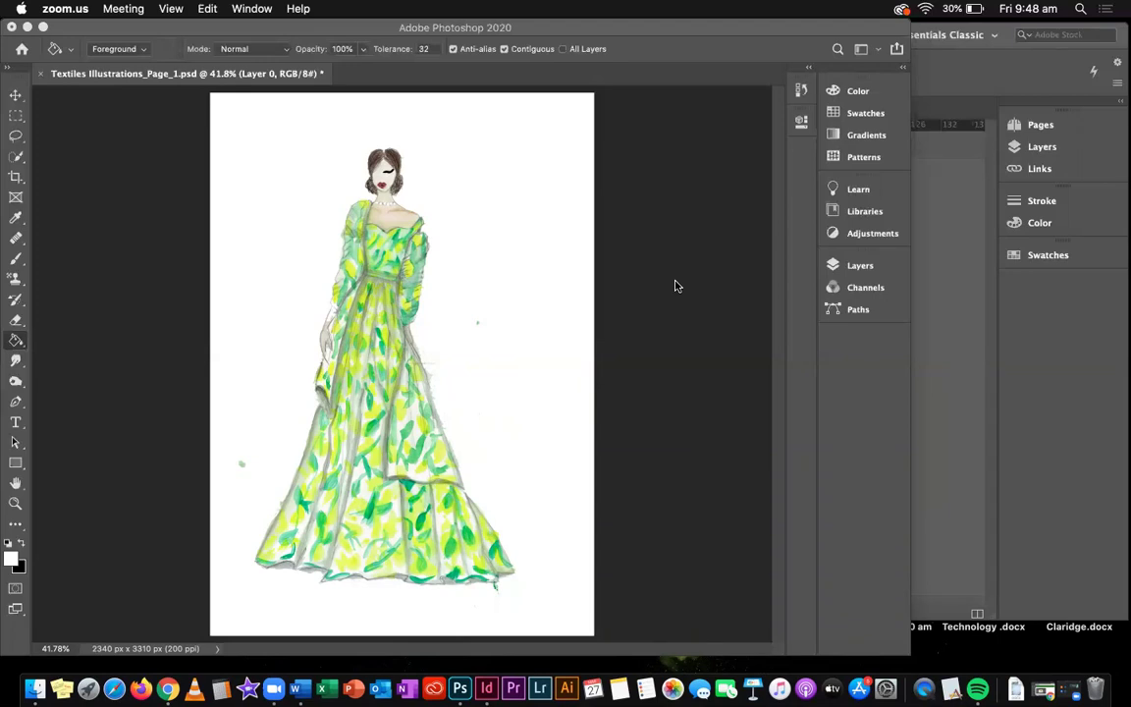
Step: Select the entire canvas of the fashion illustration with the Rectangular Marquee tool active
click(12, 118)
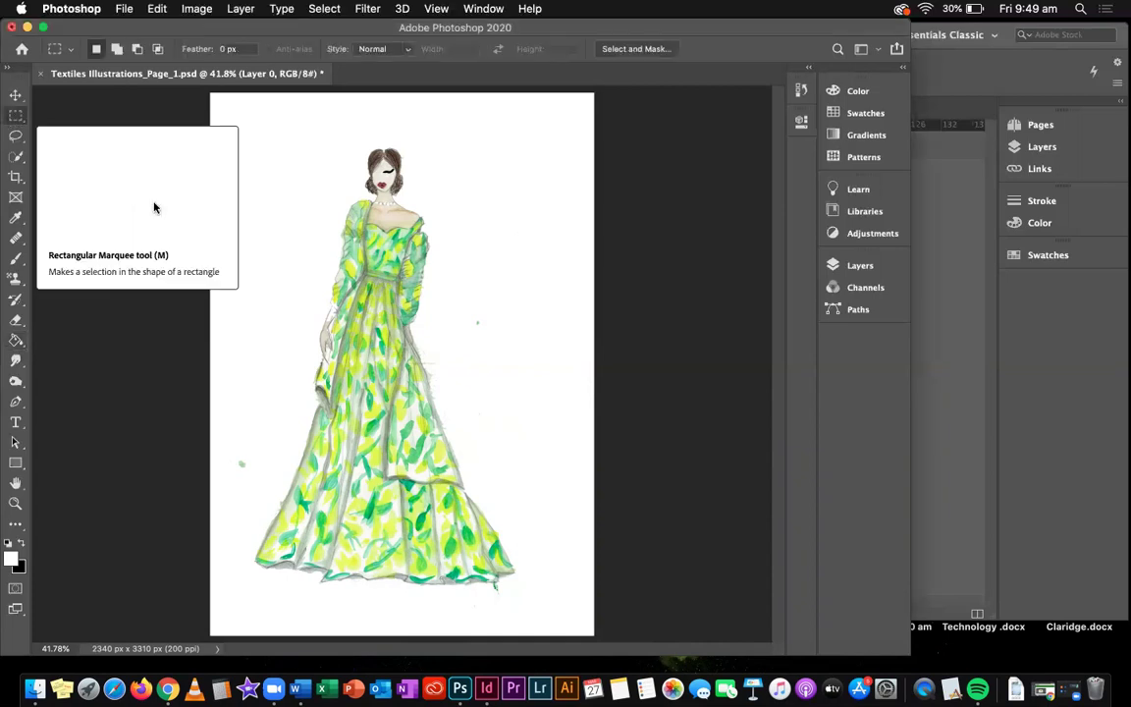
key(super+a)
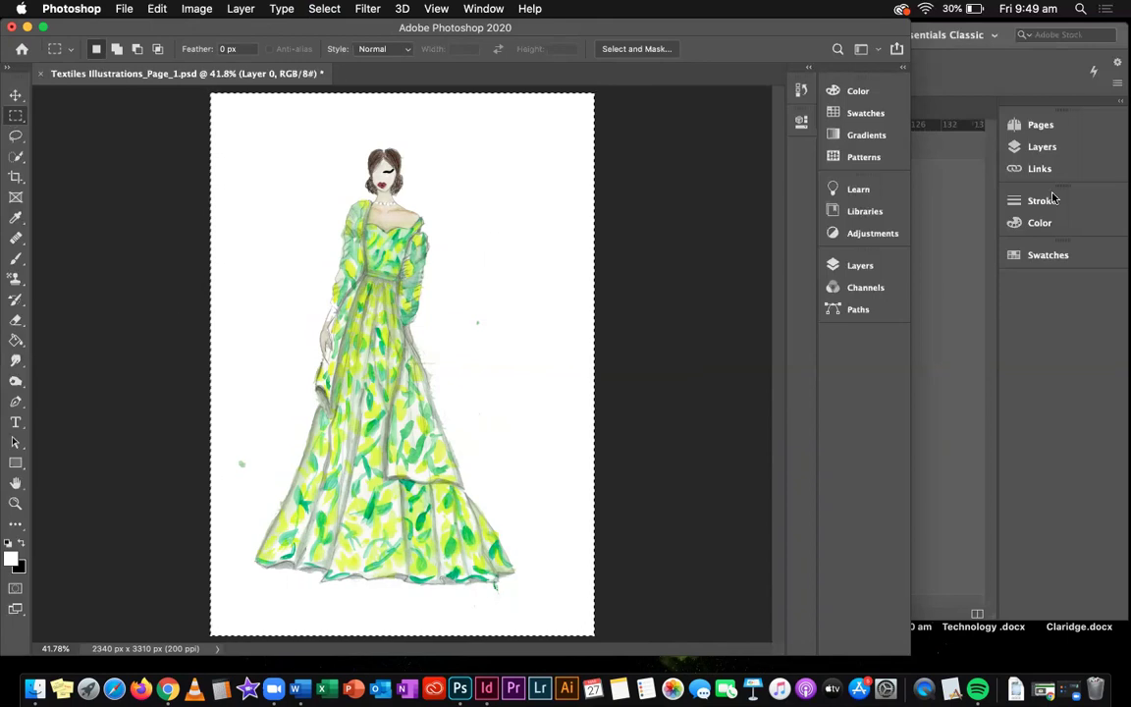
Step: Try pasting the illustration with its white background onto the InDesign page over the yellow panel, and delete the pasted copy
click(948, 71)
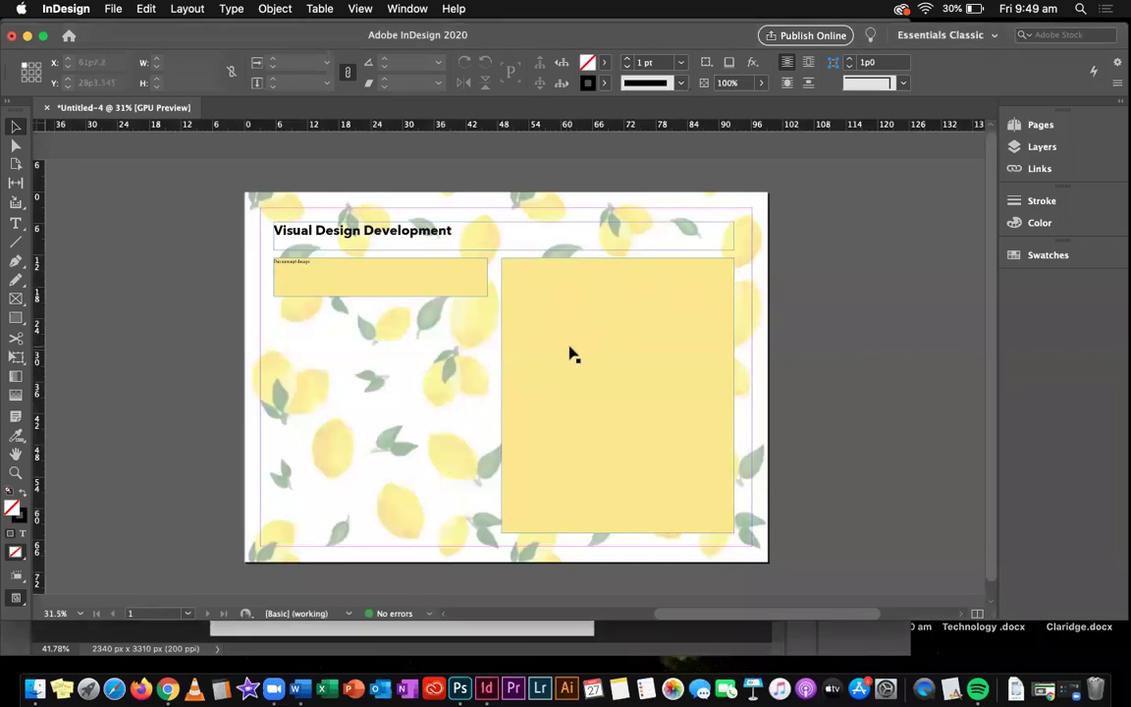
key(super+v)
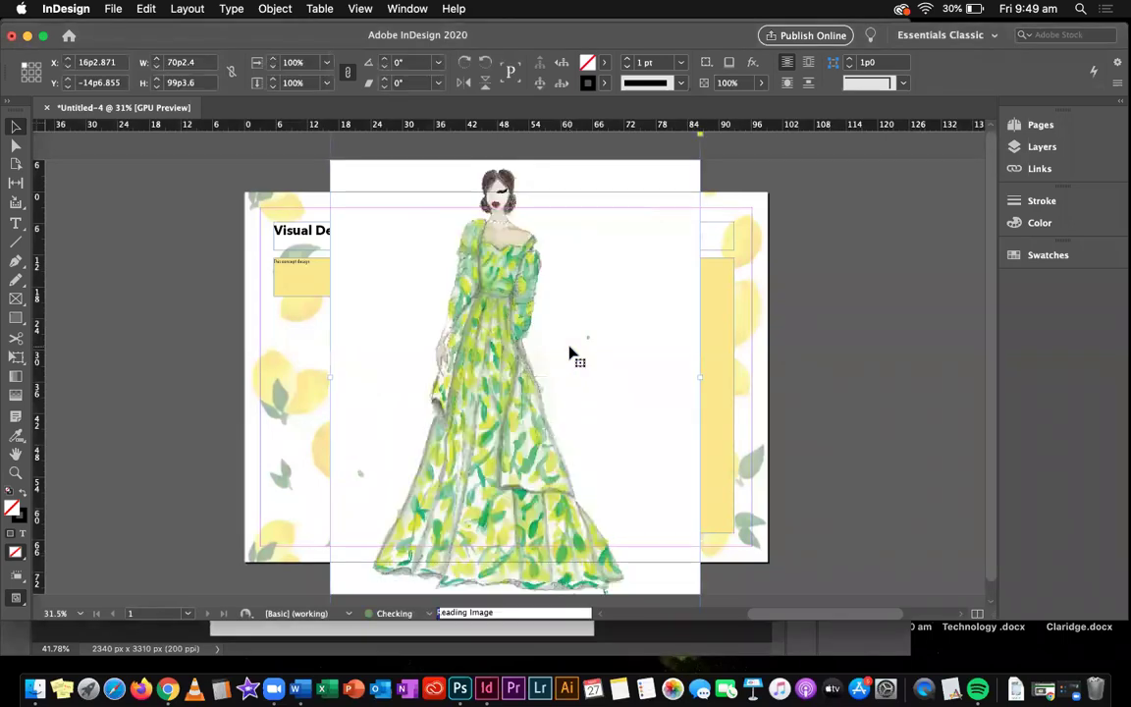
drag(512, 295, 632, 302)
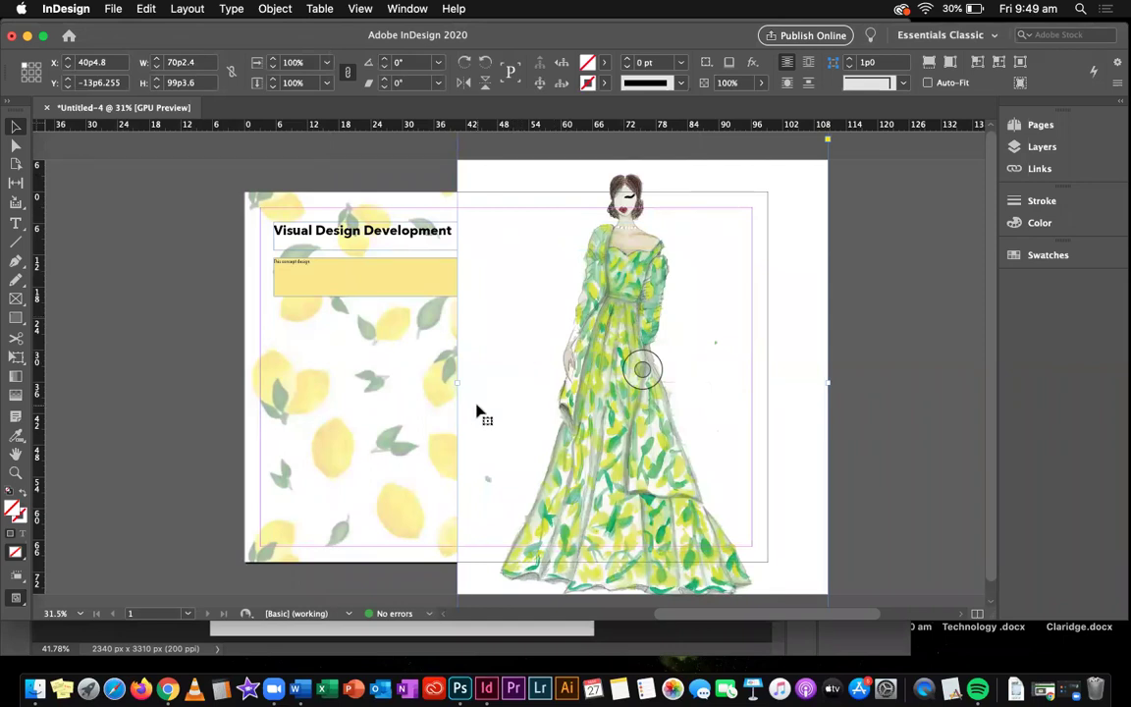
key(Delete)
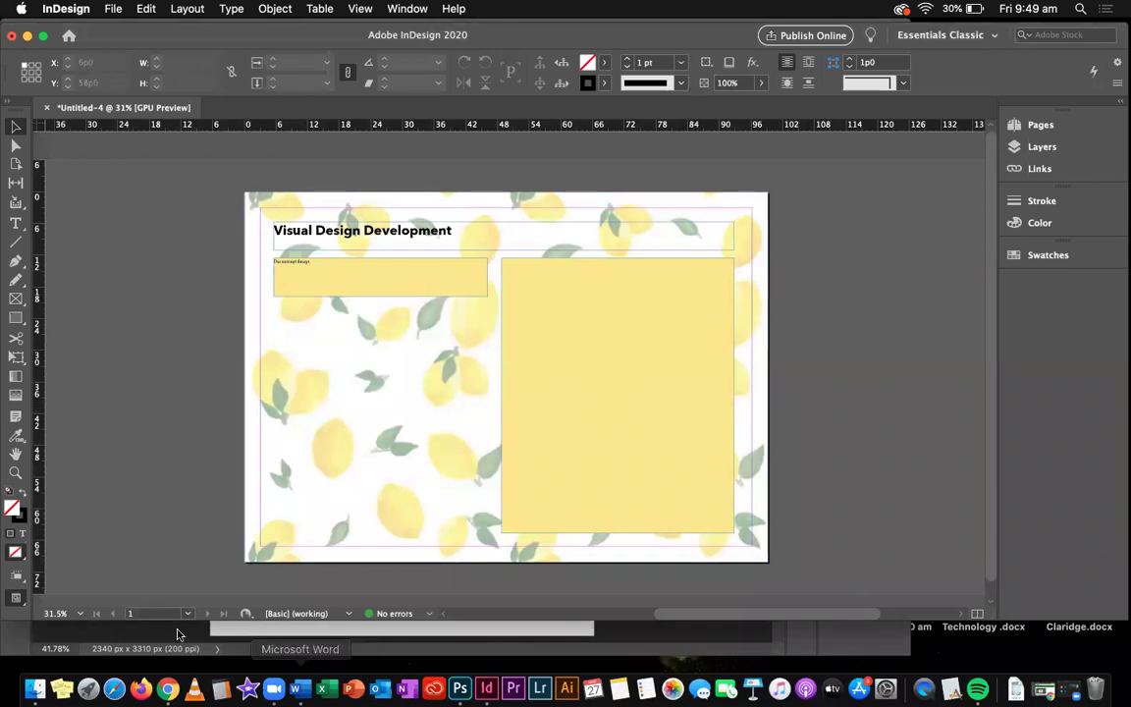
Step: Switch back to Photoshop and erase the white background around the dress figure with the Magic Eraser
click(165, 633)
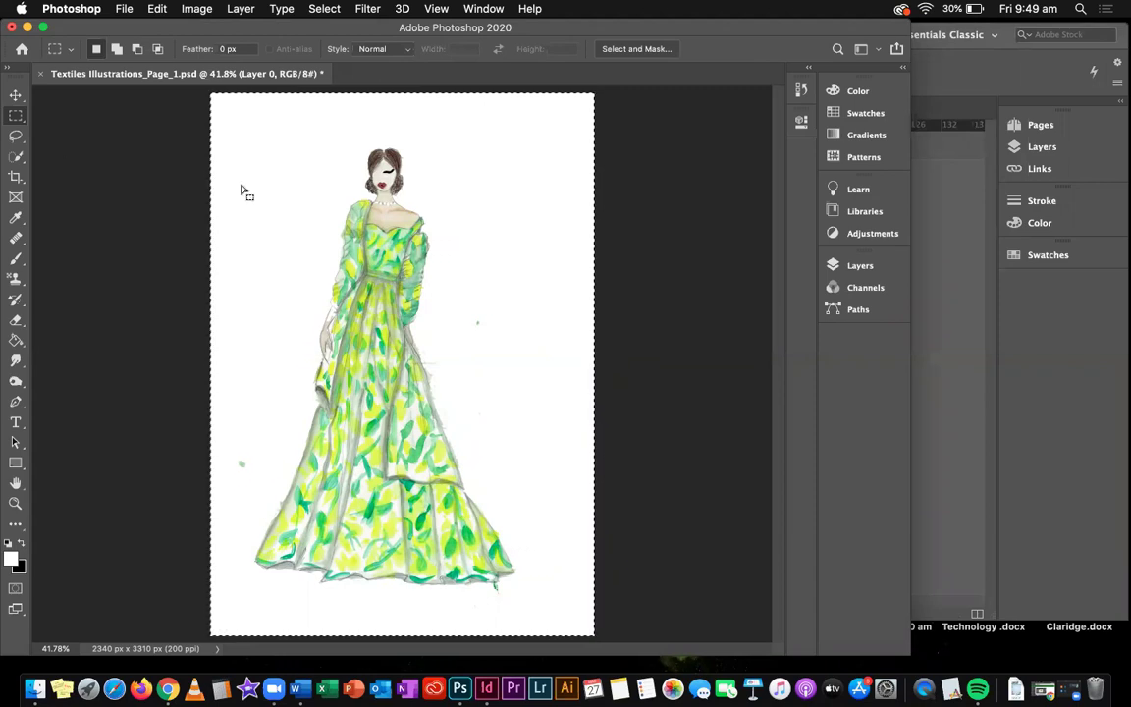
click(17, 322)
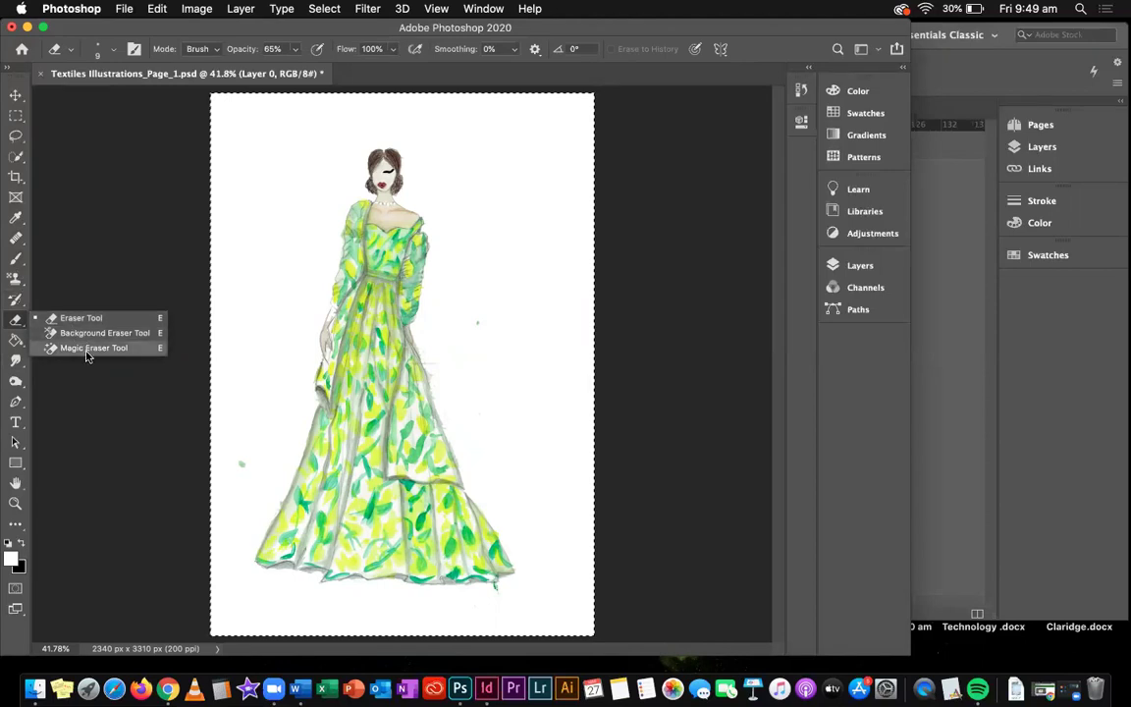
click(86, 348)
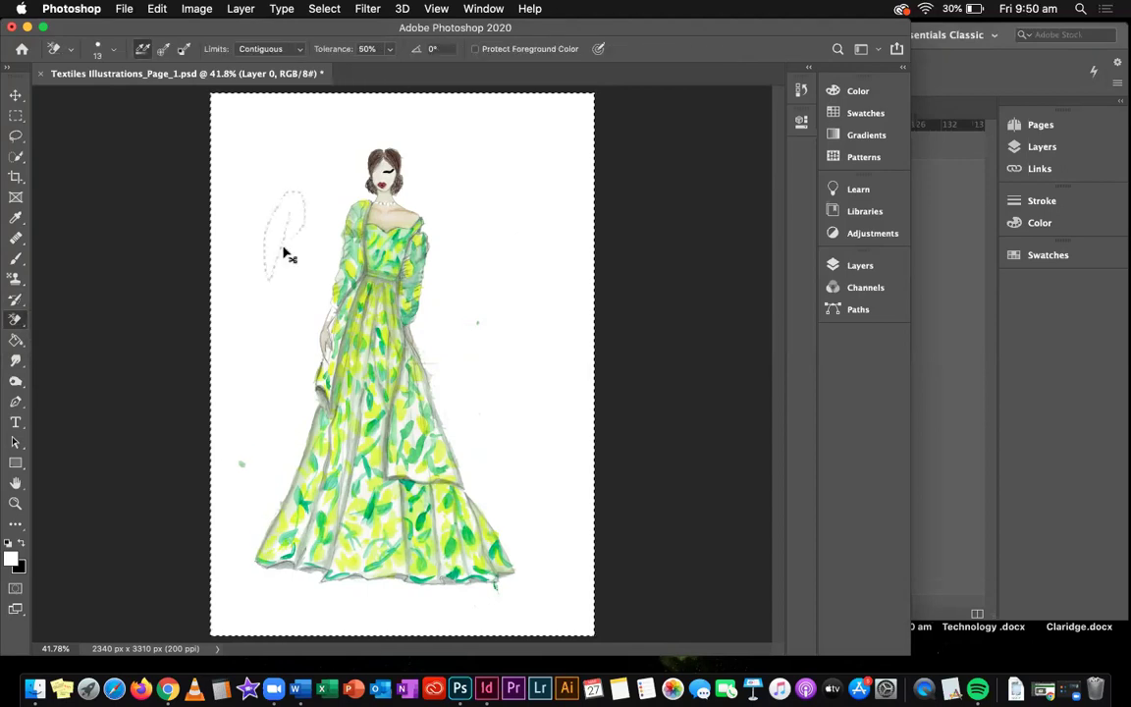
right_click(21, 325)
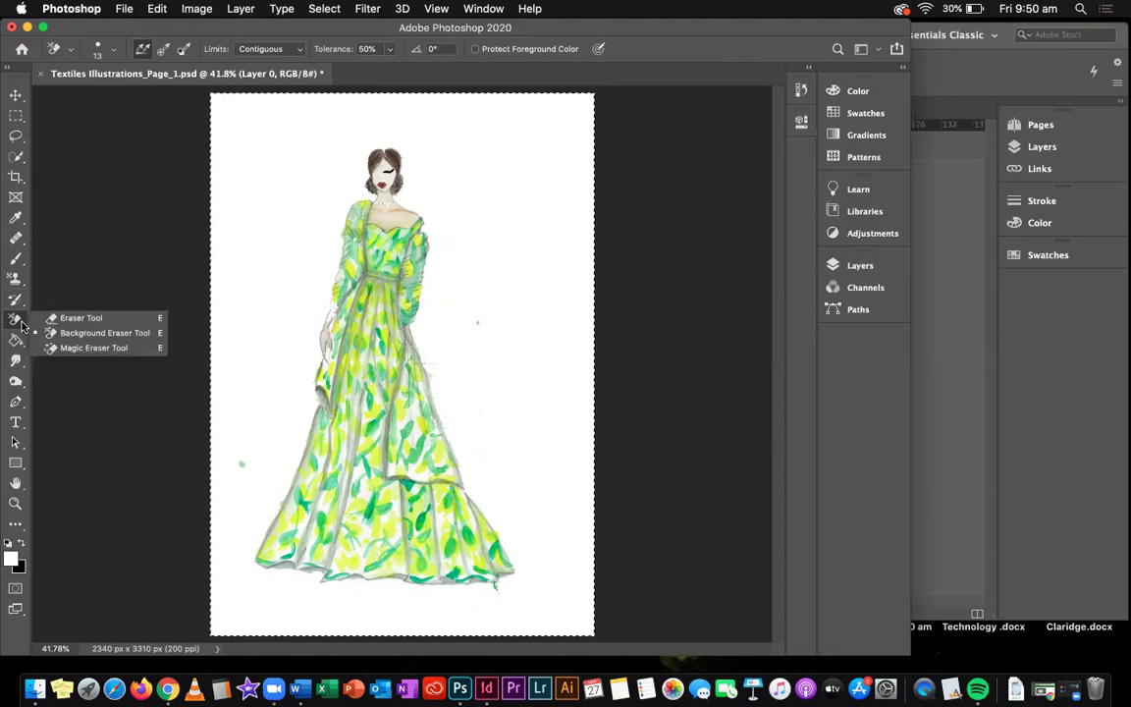
click(77, 349)
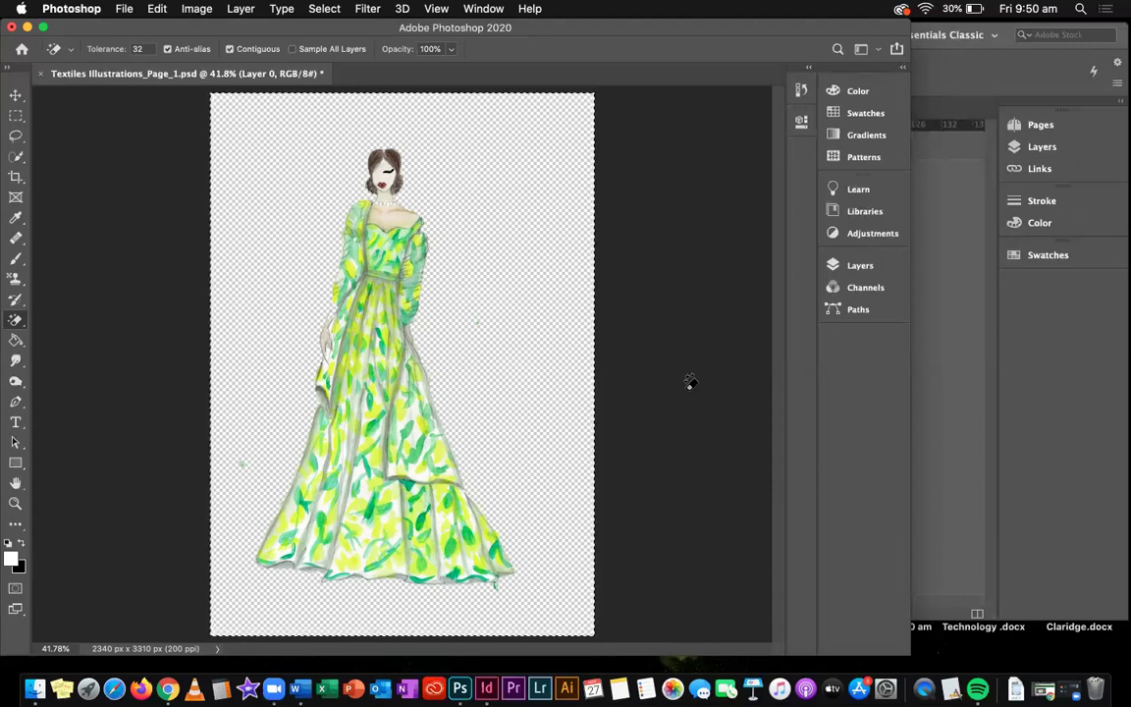
Step: Paste the background-free illustration onto the InDesign page and move it over the large yellow panel
click(941, 324)
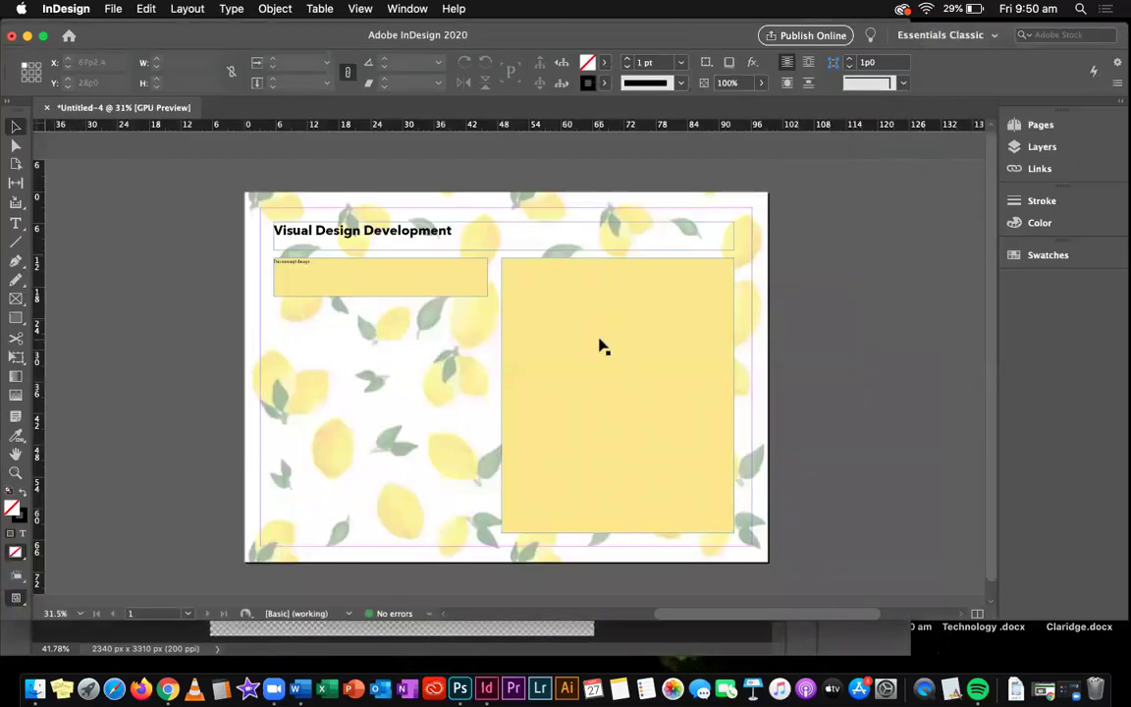
key(super+v)
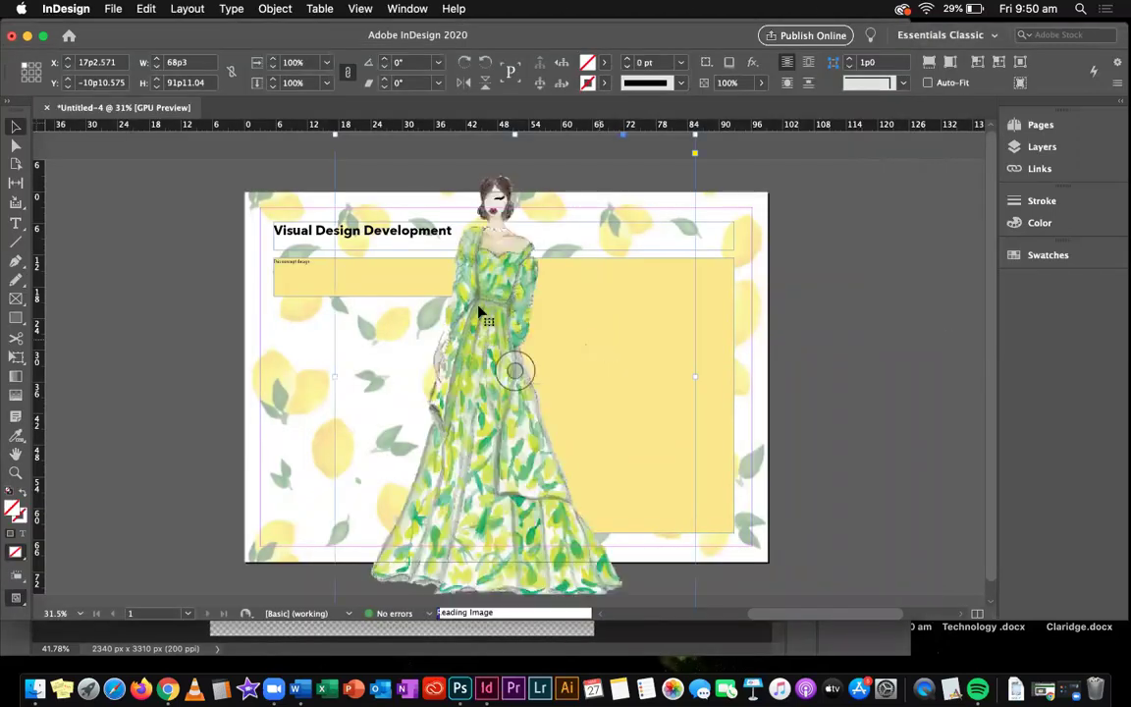
drag(484, 292, 608, 310)
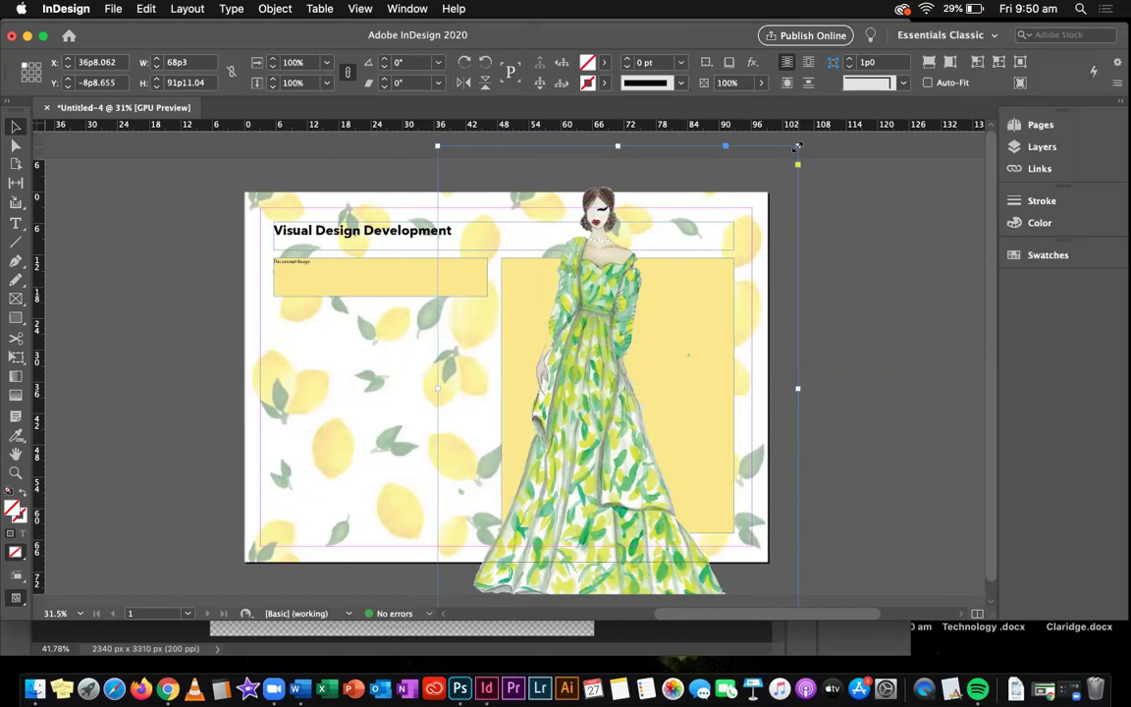
Step: Reduce the illustration's frame to about 38p9 by 52p2 so it fits within the height of the large yellow panel
drag(797, 146, 708, 260)
scroll(472, 540, down, 1)
scroll(472, 540, left, 1)
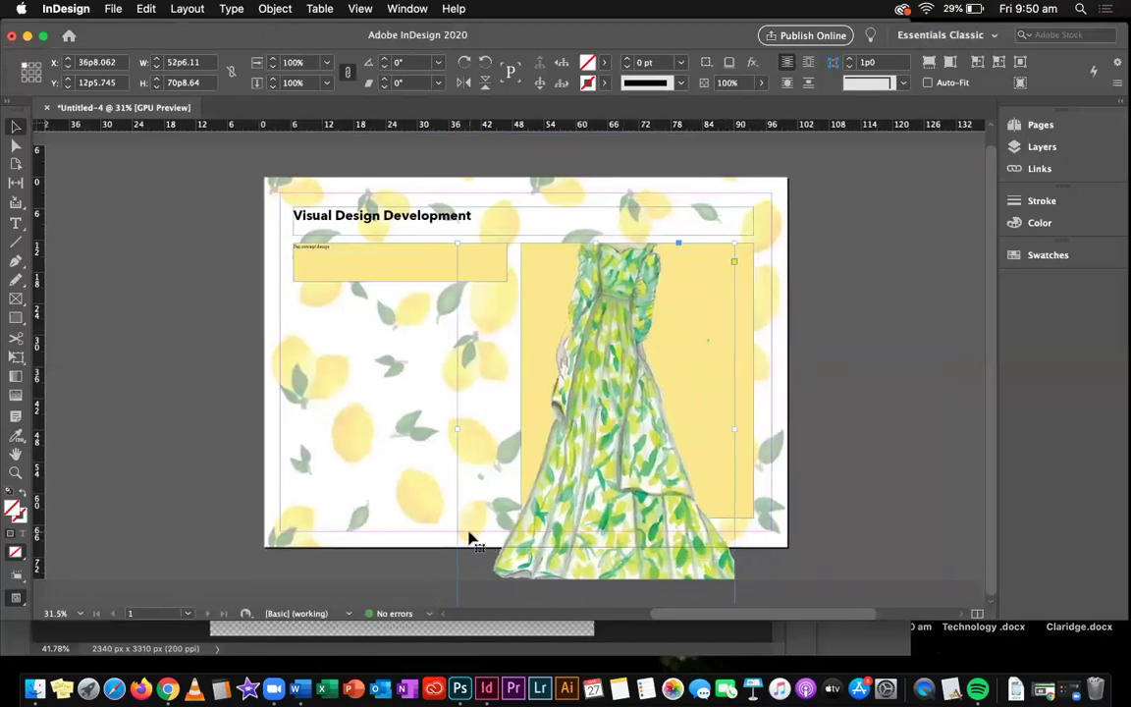
drag(611, 621, 613, 662)
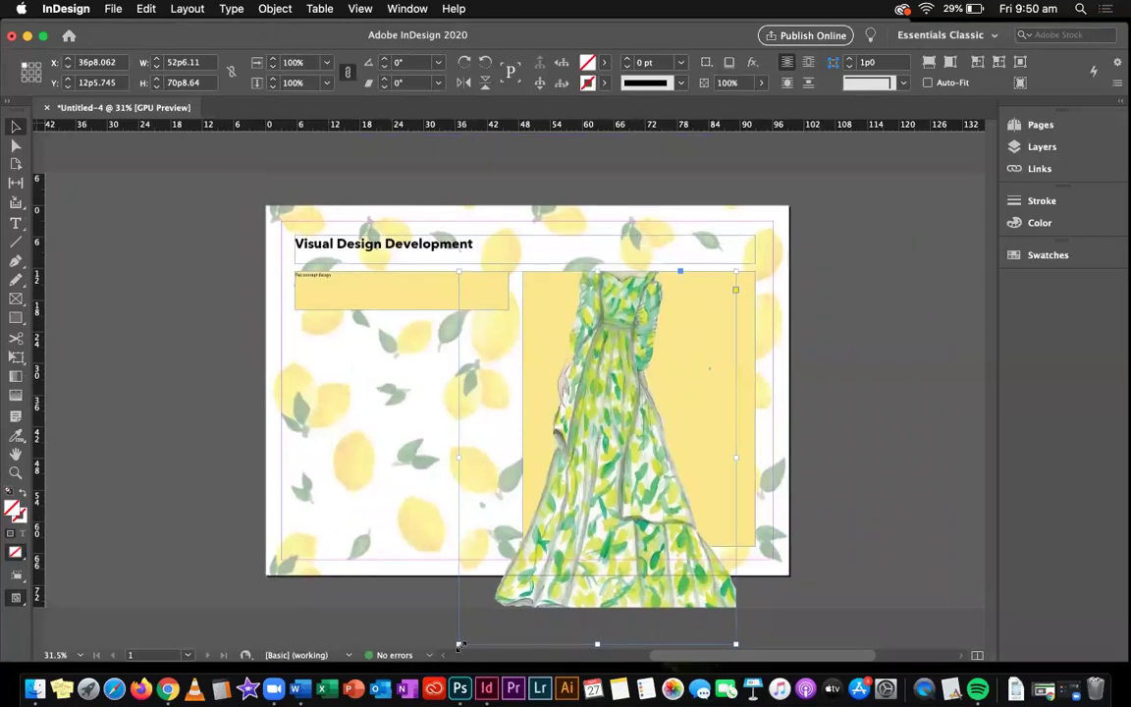
drag(459, 644, 526, 540)
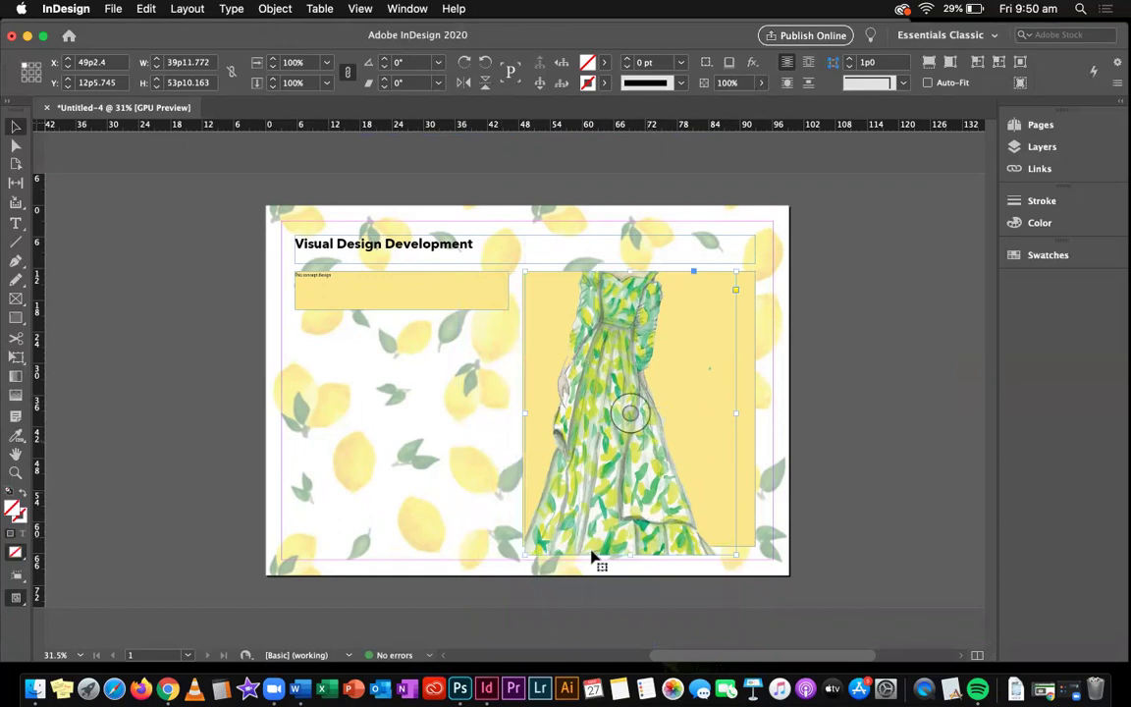
mouse_move(525, 556)
mouse_down()
mouse_move(520, 535)
mouse_move(535, 536)
mouse_move(521, 537)
mouse_move(532, 545)
mouse_up()
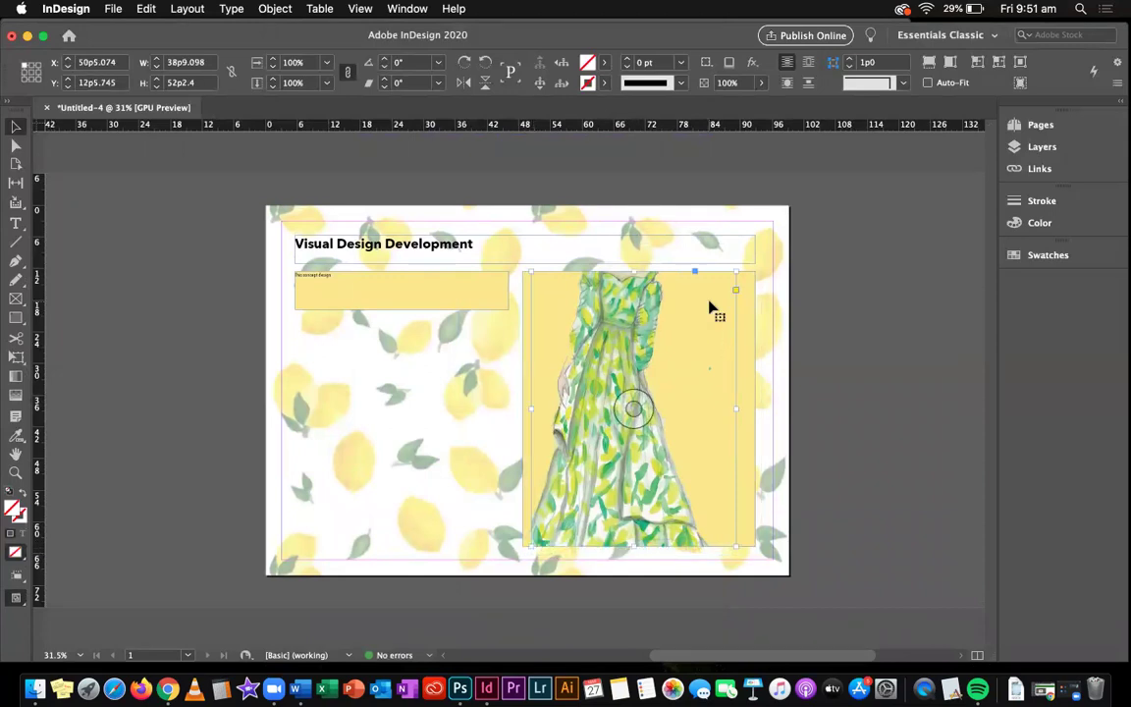
Step: Fit the illustration content to its frame and align the frame with the yellow panel's right edge
right_click(666, 333)
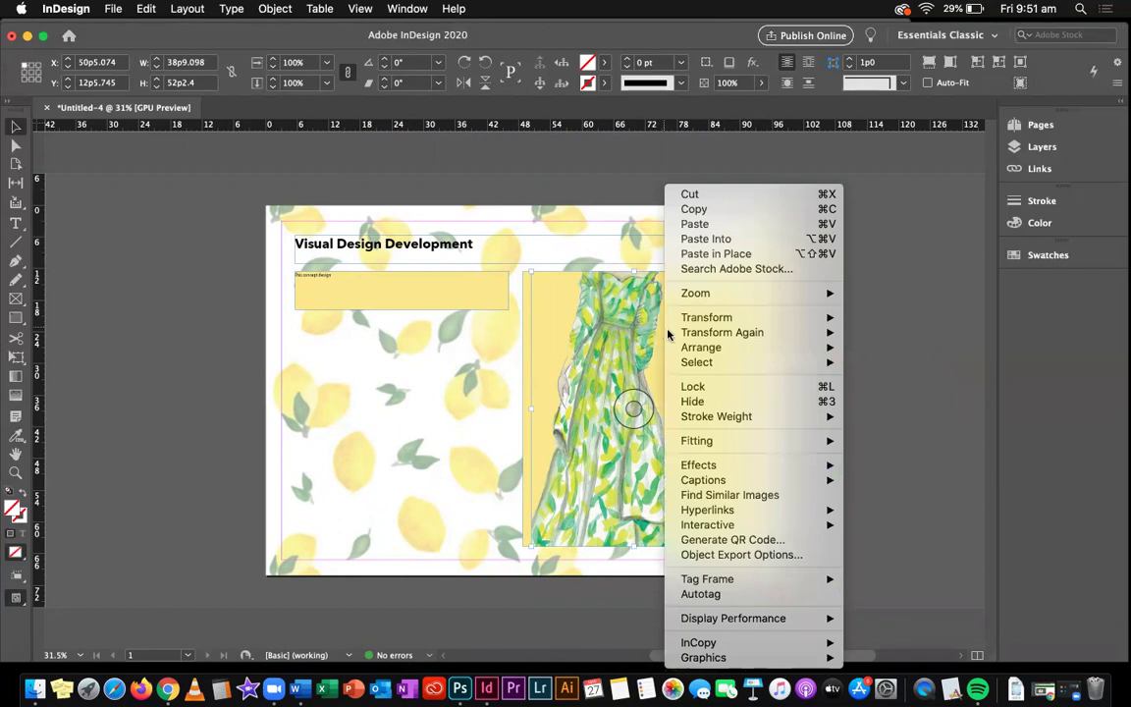
mouse_move(732, 441)
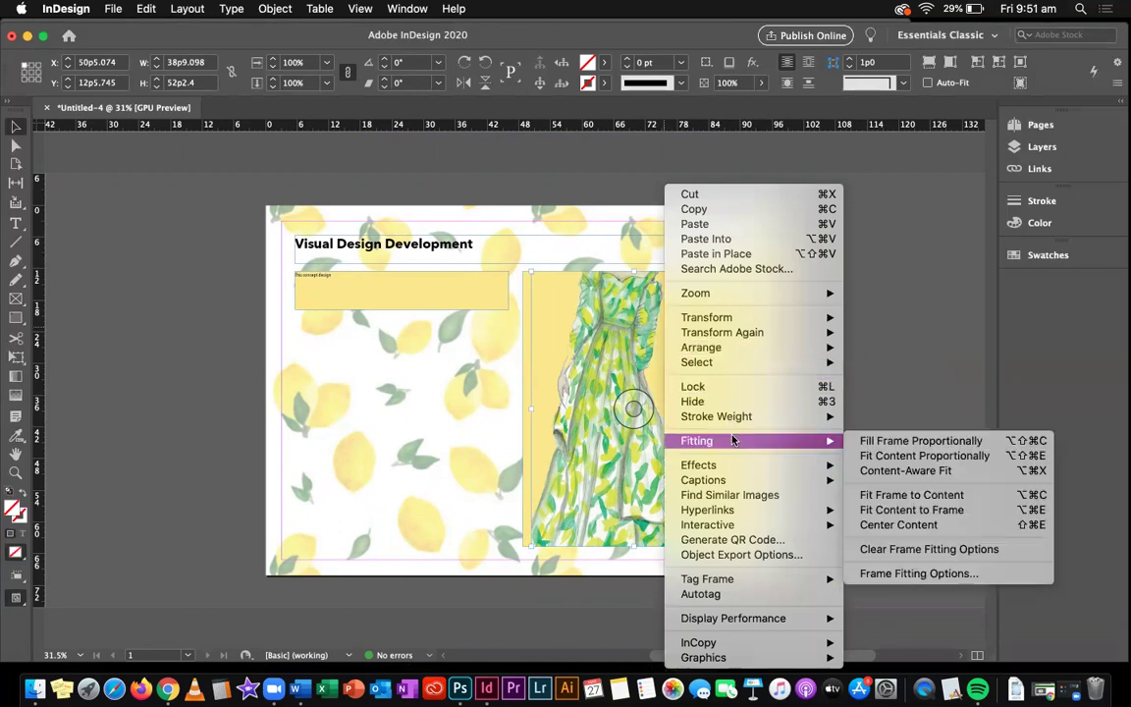
click(957, 510)
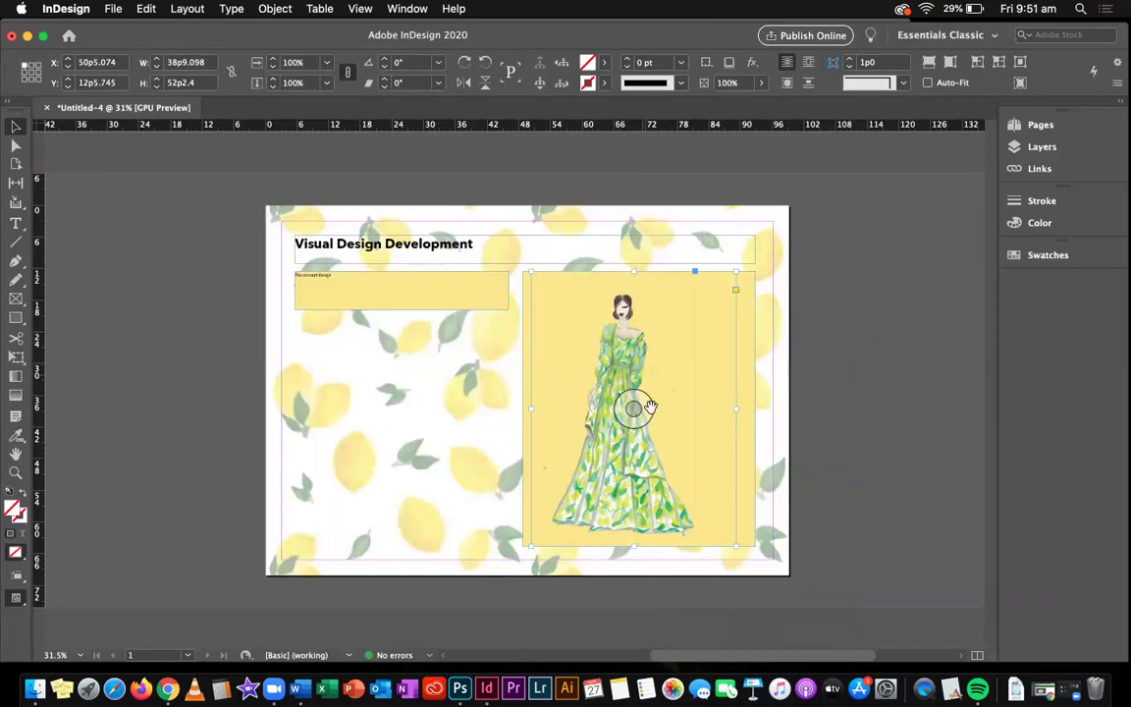
drag(620, 342, 638, 344)
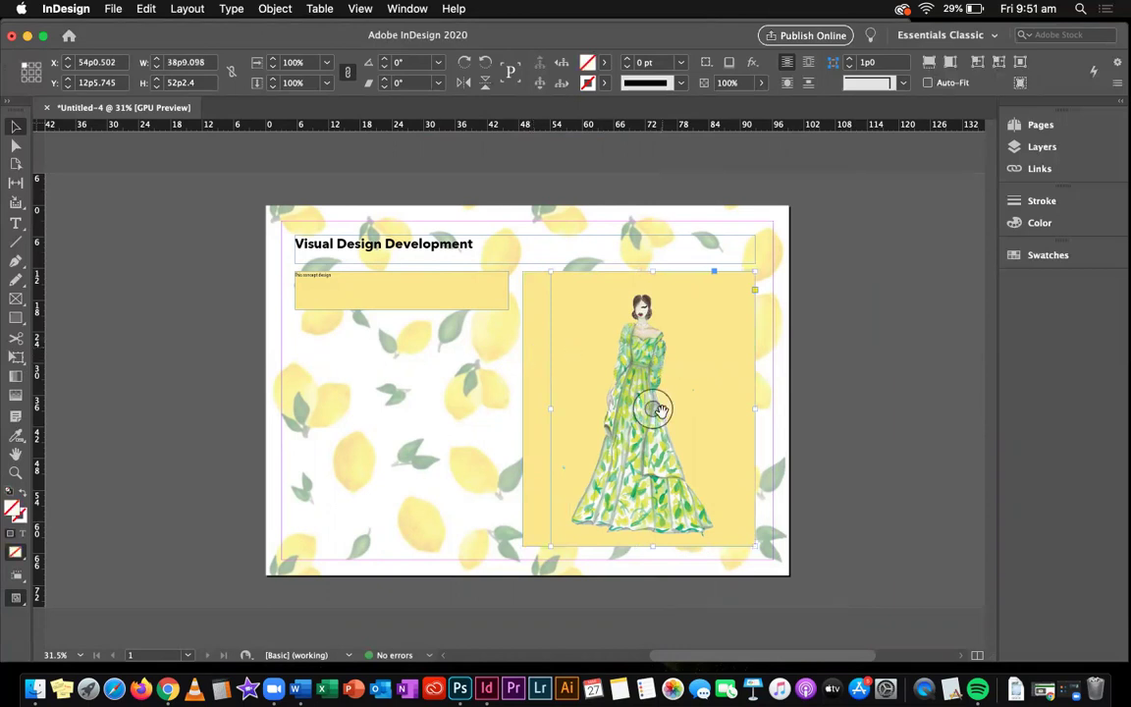
Step: Reposition the illustration inside its frame, offset about 2p2 to the right with no vertical offset, and deselect it
drag(652, 409, 649, 321)
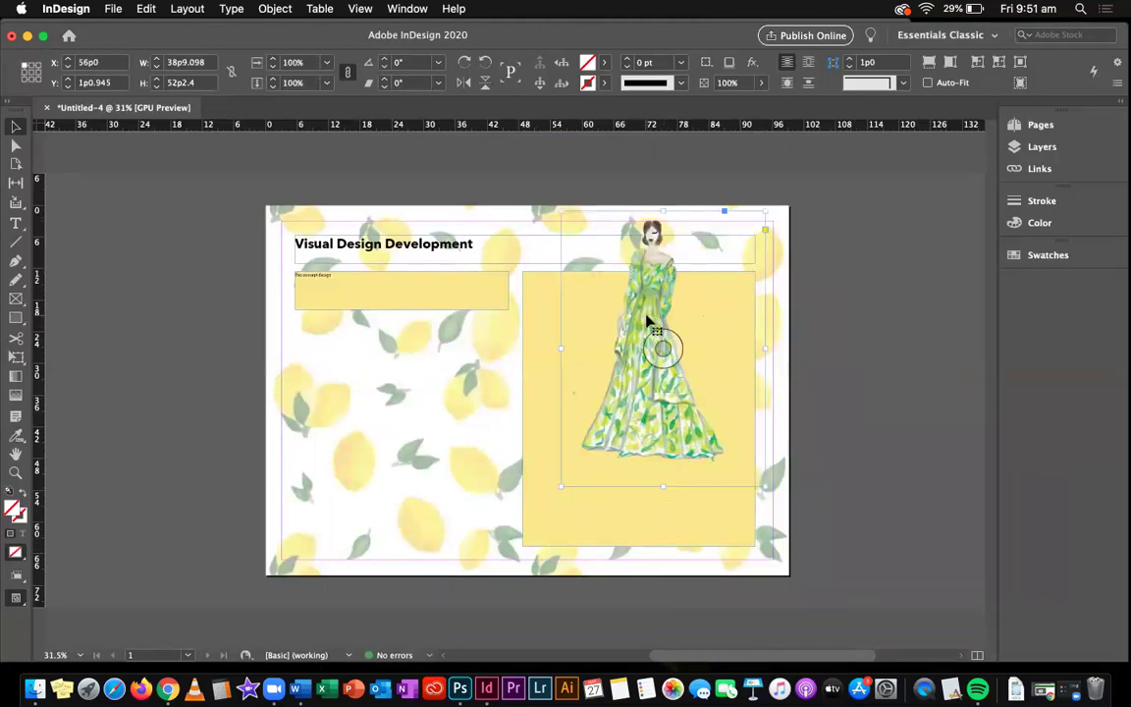
key(ctrl+z)
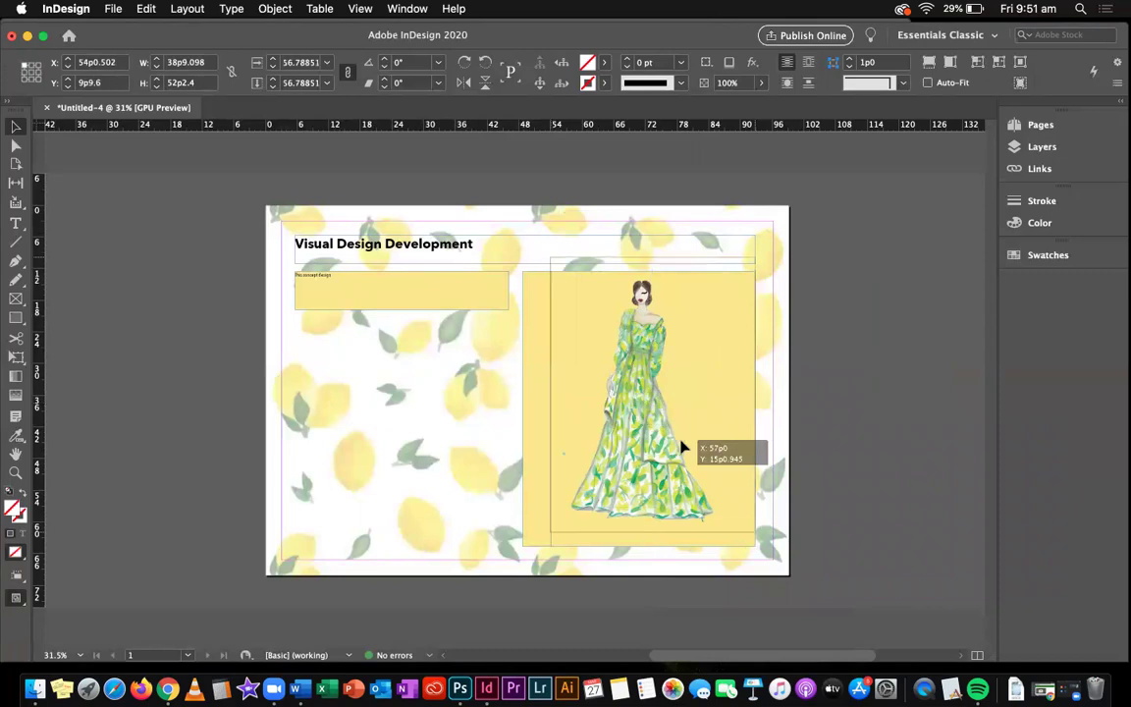
click(654, 404)
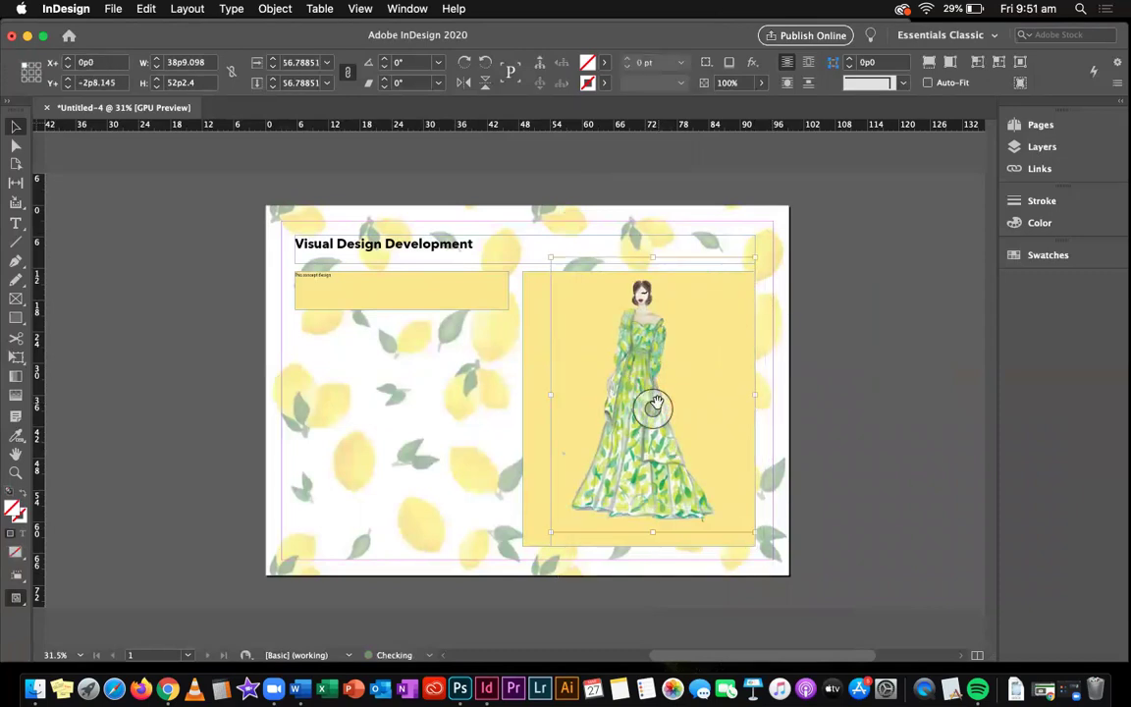
drag(654, 403, 670, 446)
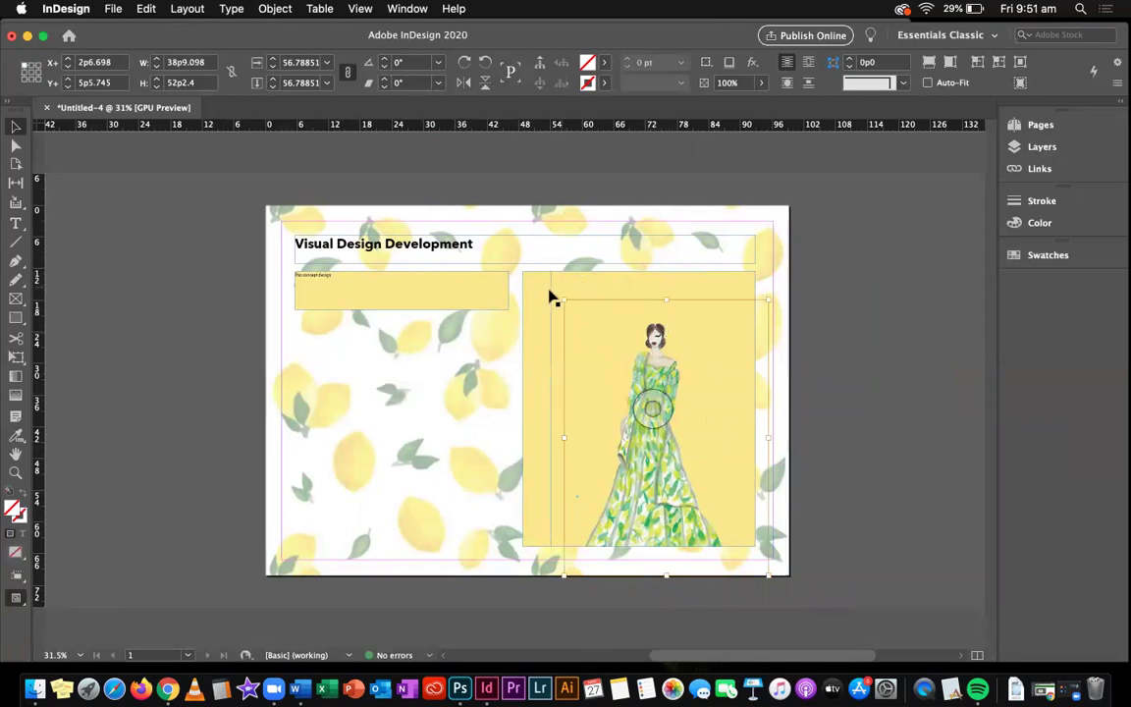
drag(696, 360, 722, 548)
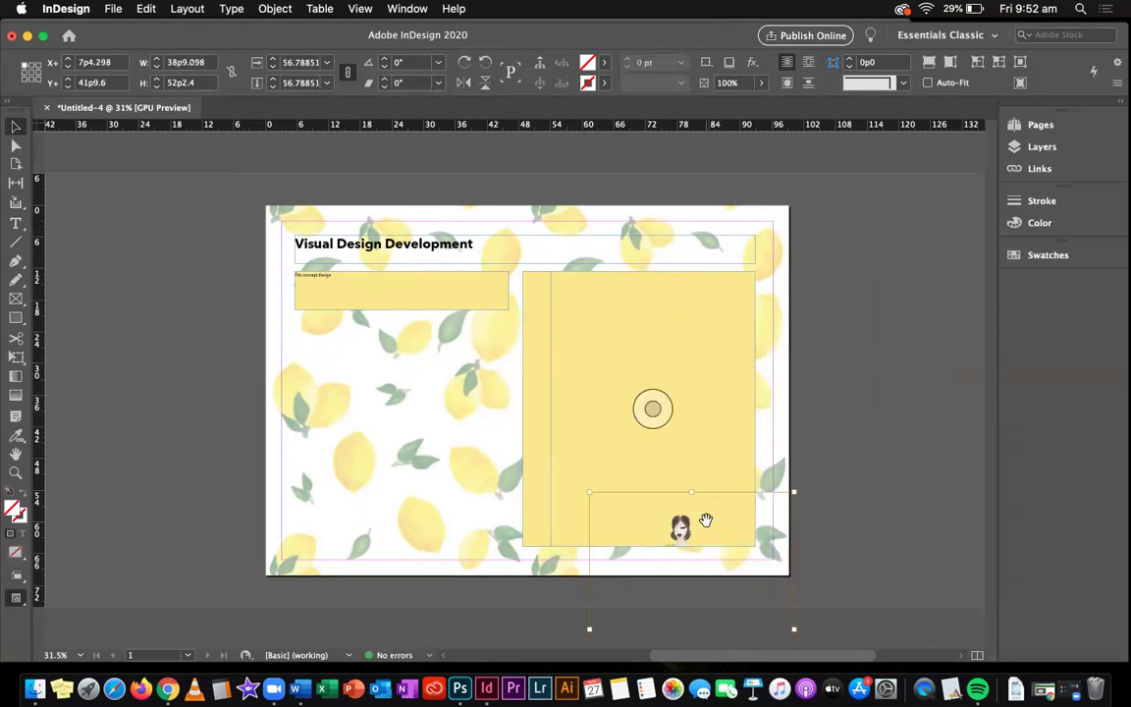
drag(710, 531, 666, 304)
drag(634, 355, 672, 355)
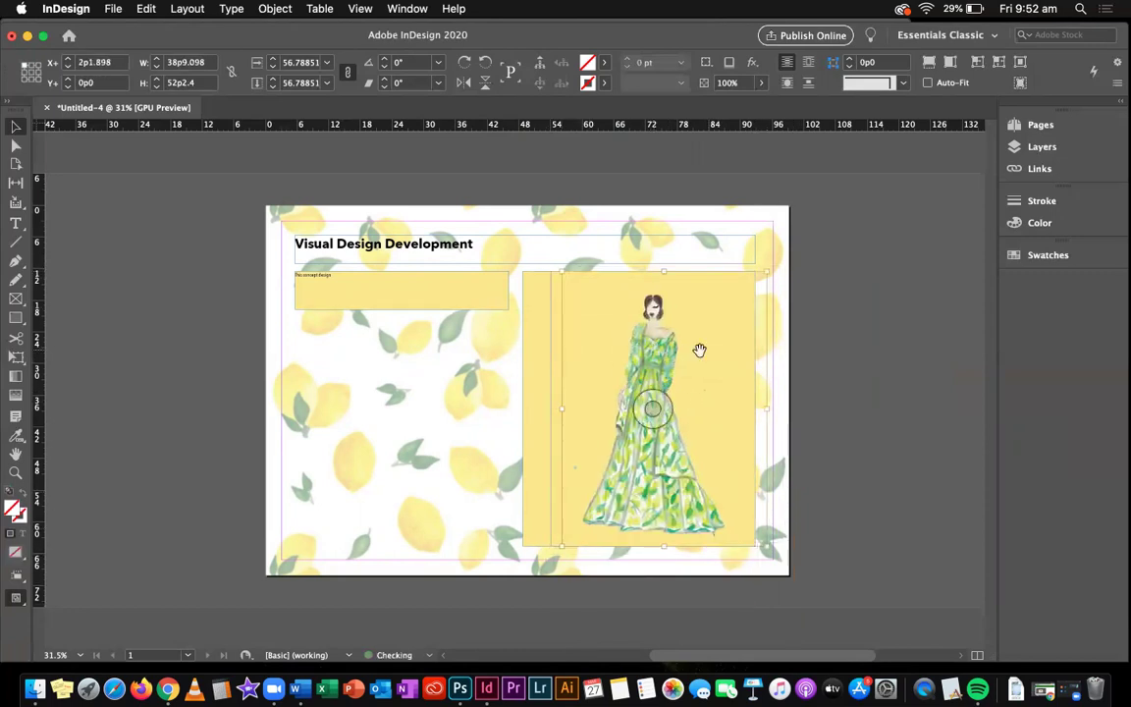
click(804, 364)
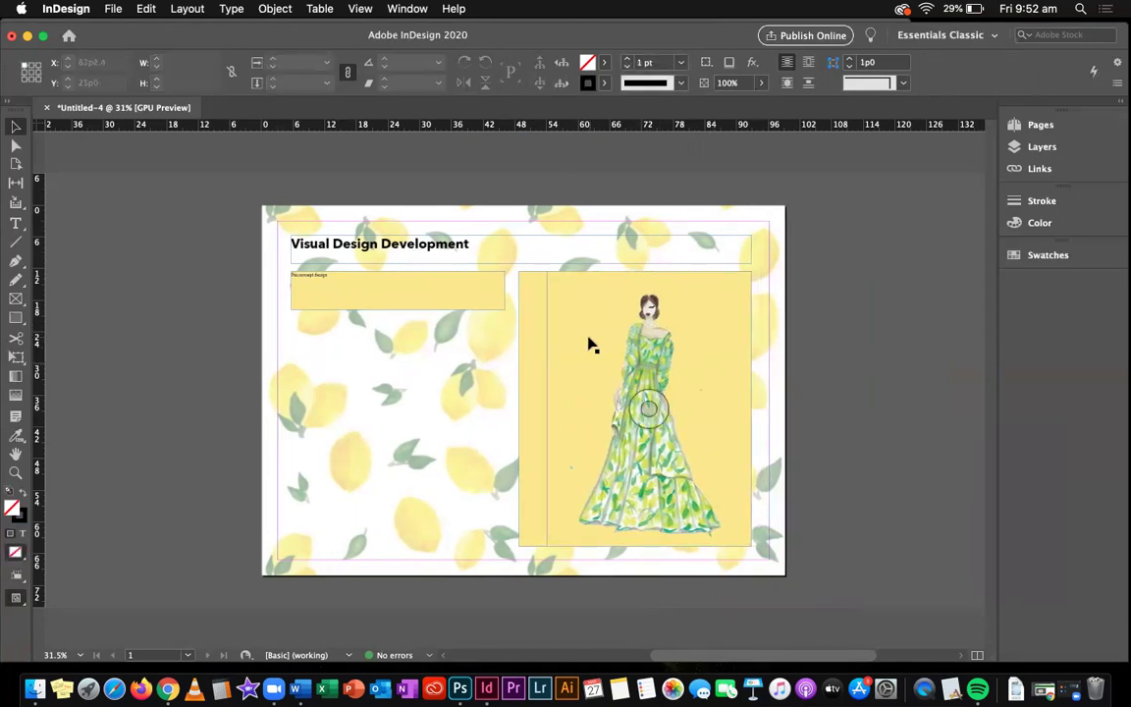
Step: Add a text frame about 13p4 by 2p6 to the right of the figure's head, reading "Sweetheart neckline"
scroll(589, 343, right, 2)
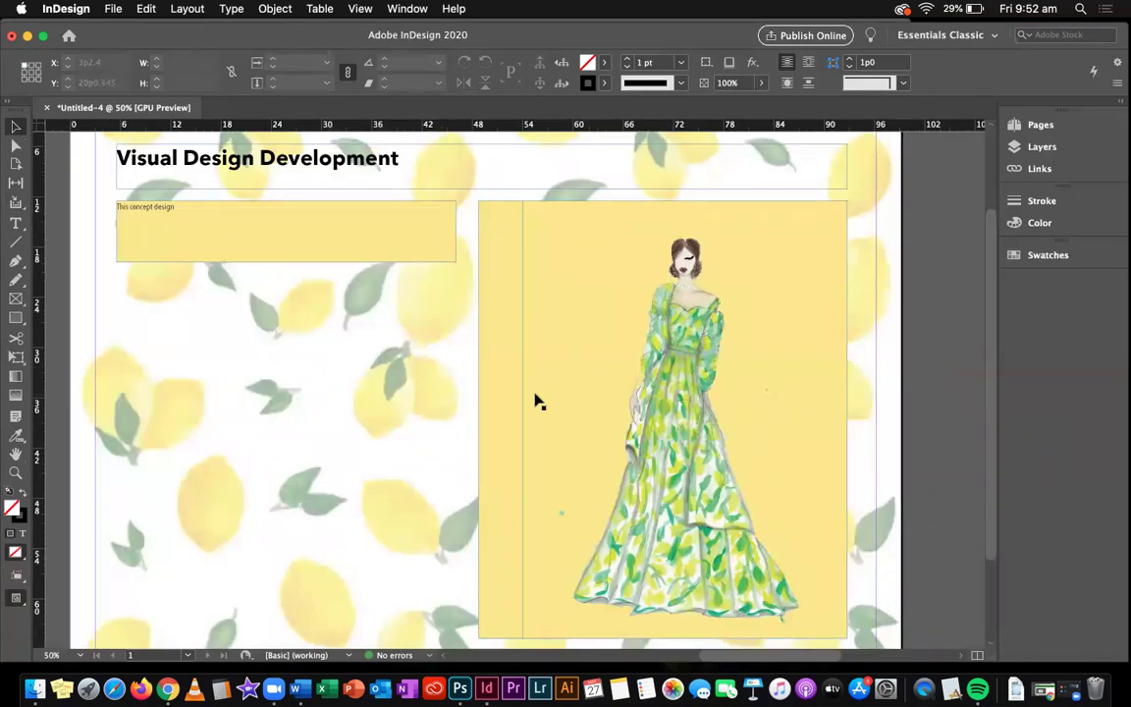
scroll(778, 368, down, 1)
scroll(778, 369, right, 1)
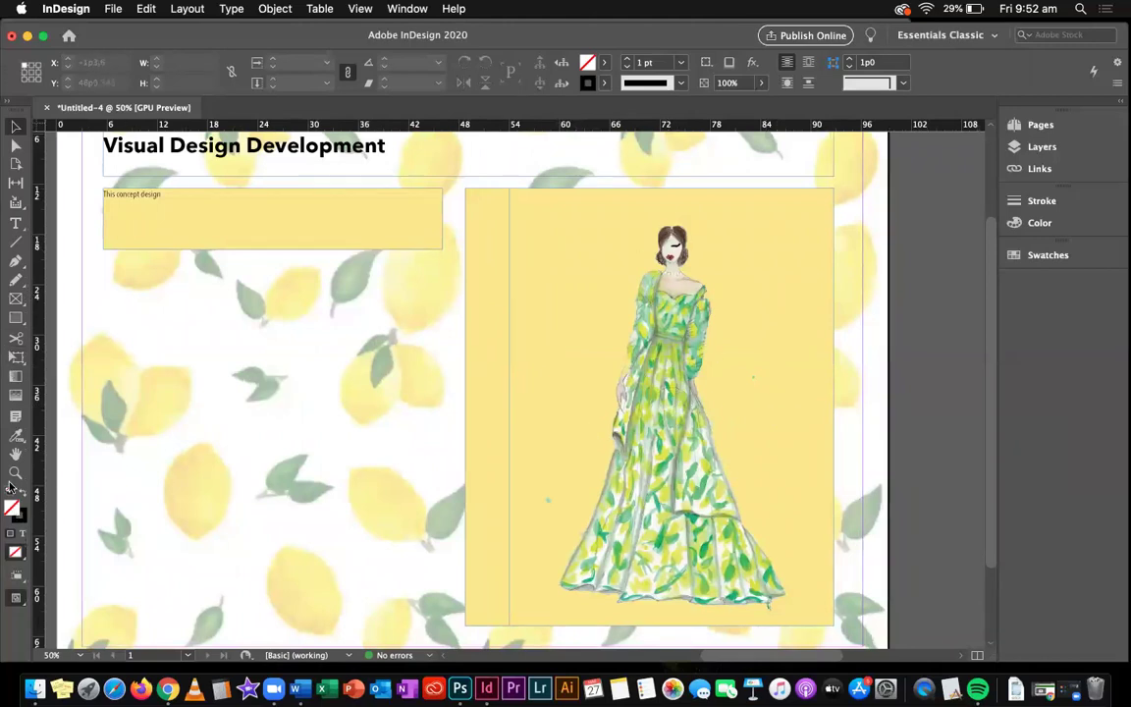
click(16, 226)
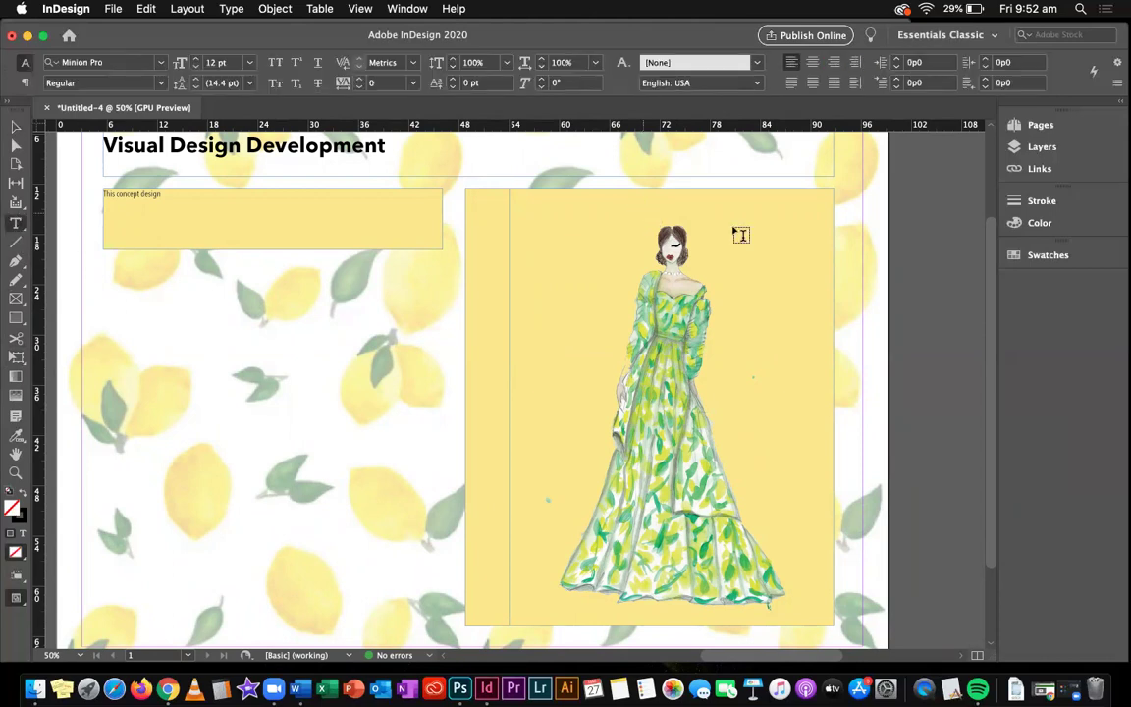
drag(705, 229, 817, 249)
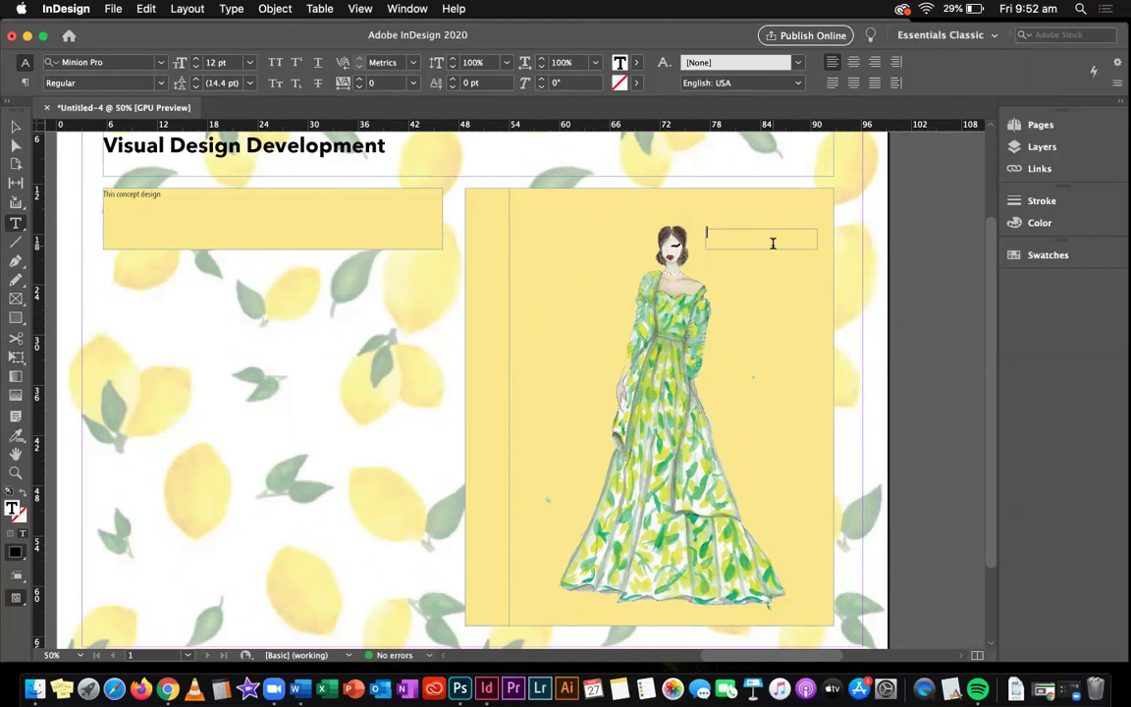
text(Sweetheart neckline)
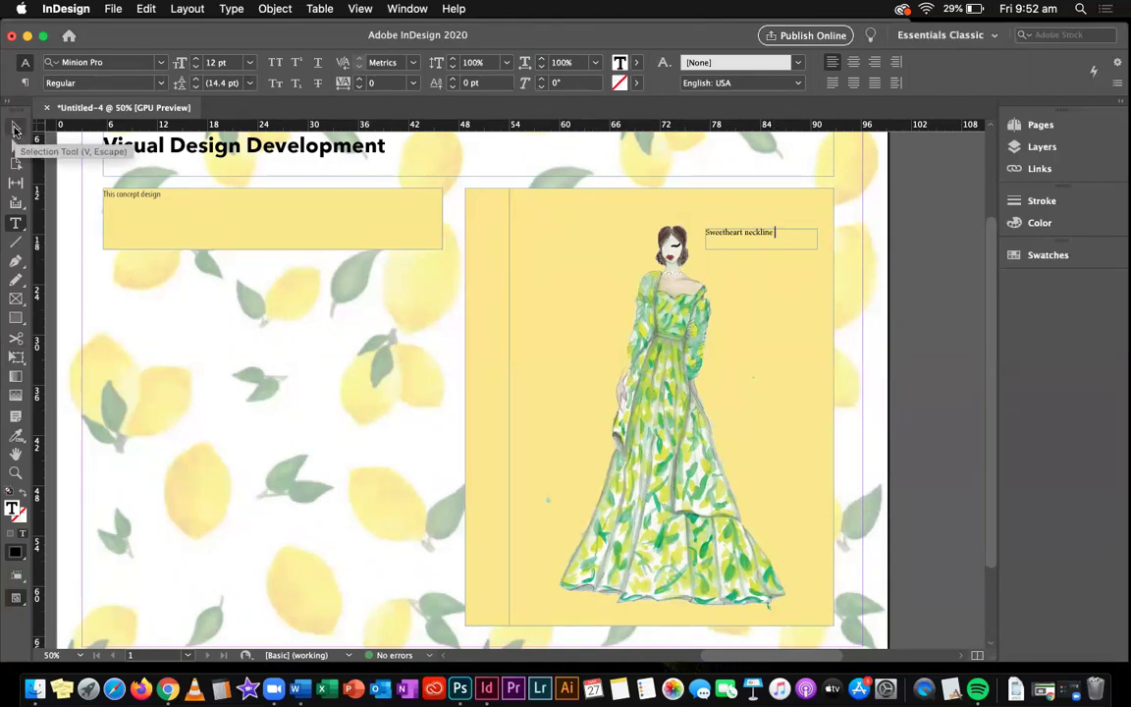
click(16, 126)
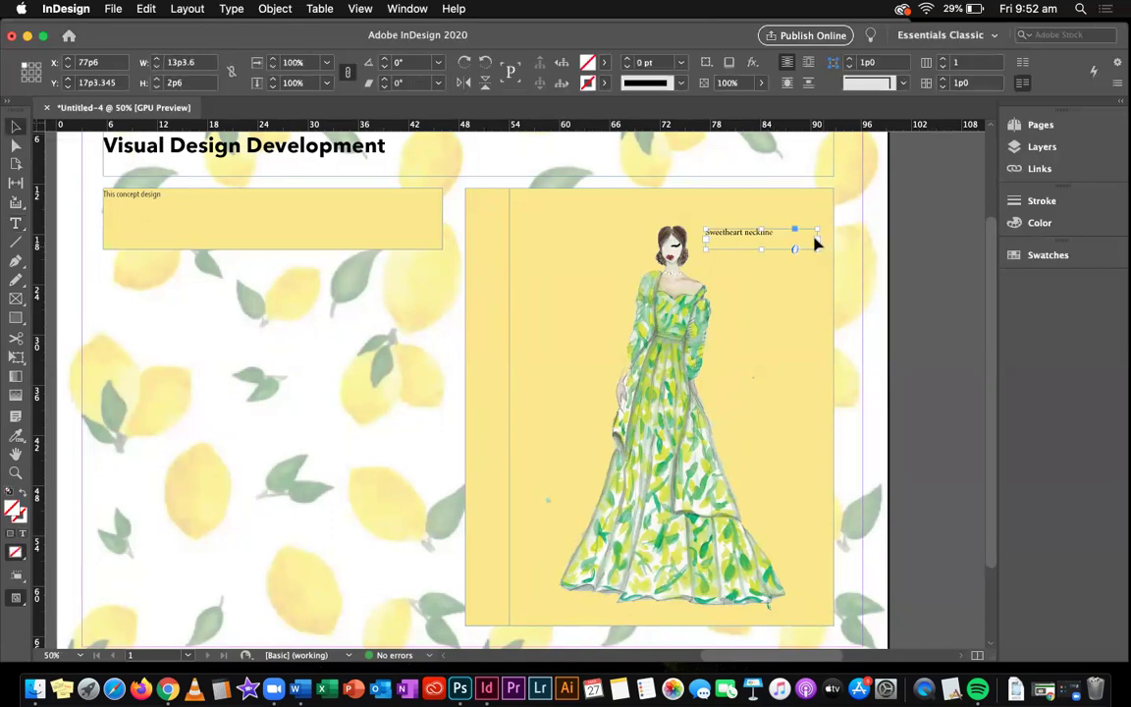
Step: Move the "Sweetheart neckline" text frame level with the dress's neckline, extending past the yellow panel's right edge, with a gap beside the figure
drag(784, 239, 792, 291)
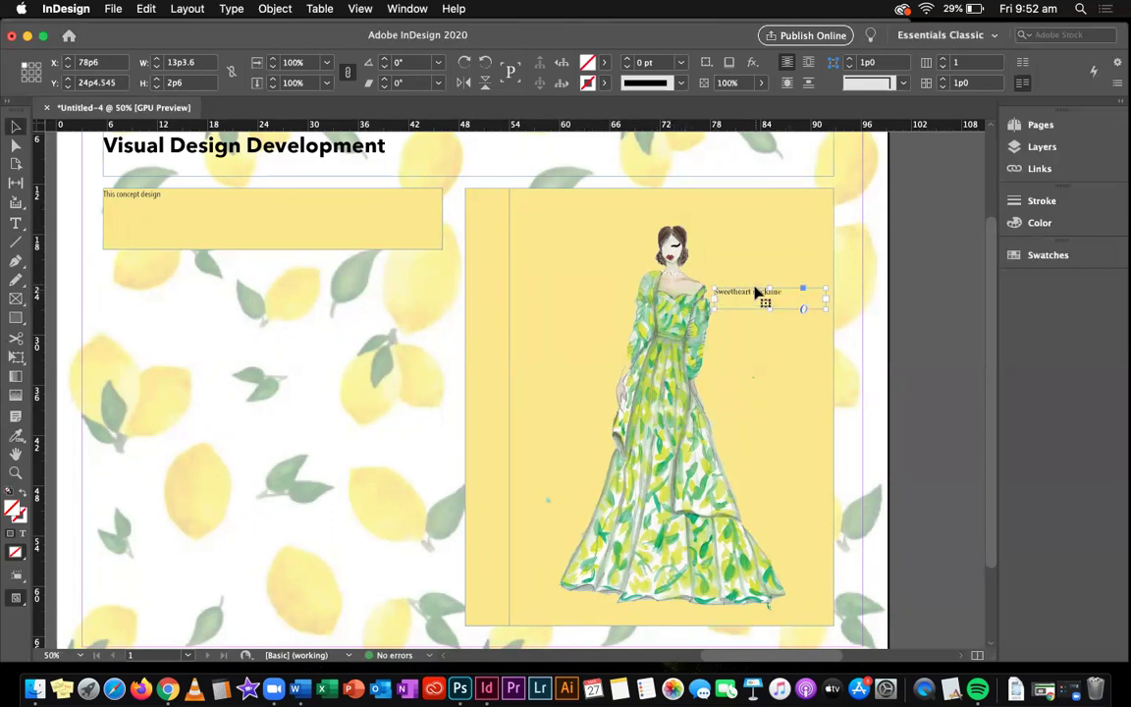
drag(757, 294, 757, 295)
click(786, 359)
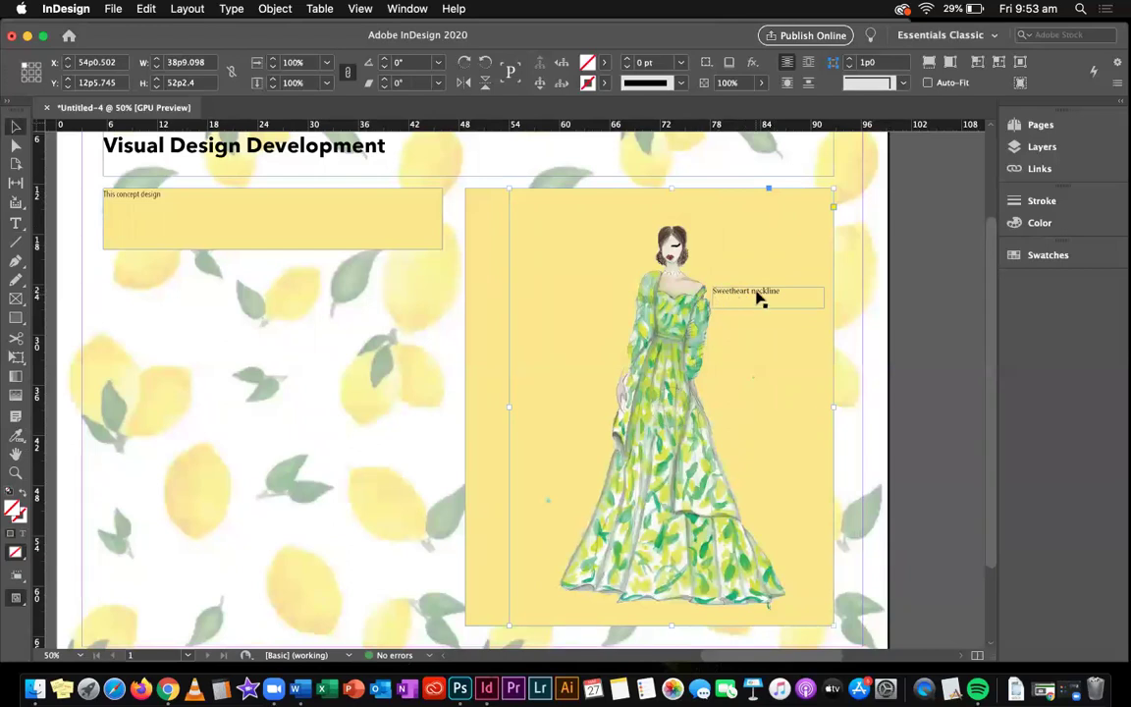
drag(767, 296, 813, 296)
click(730, 257)
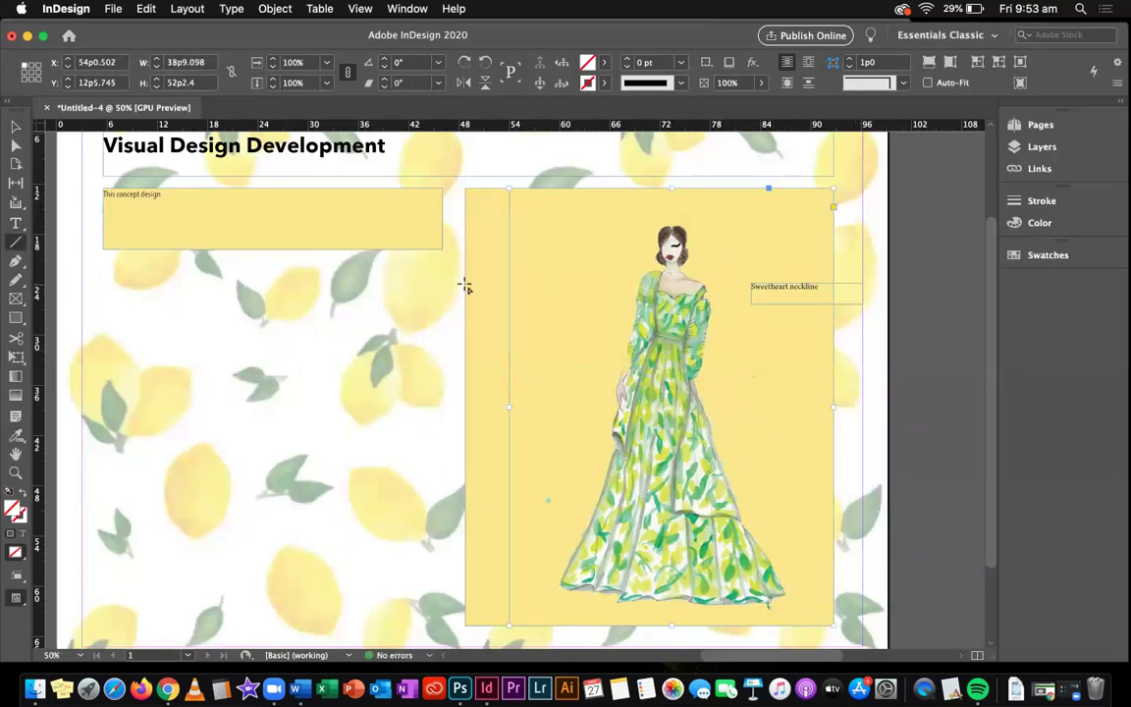
Step: Draw a straight 1 pt black leader line about 6p10 long from the "Sweetheart neckline" label to the dress's neckline
drag(749, 288, 695, 291)
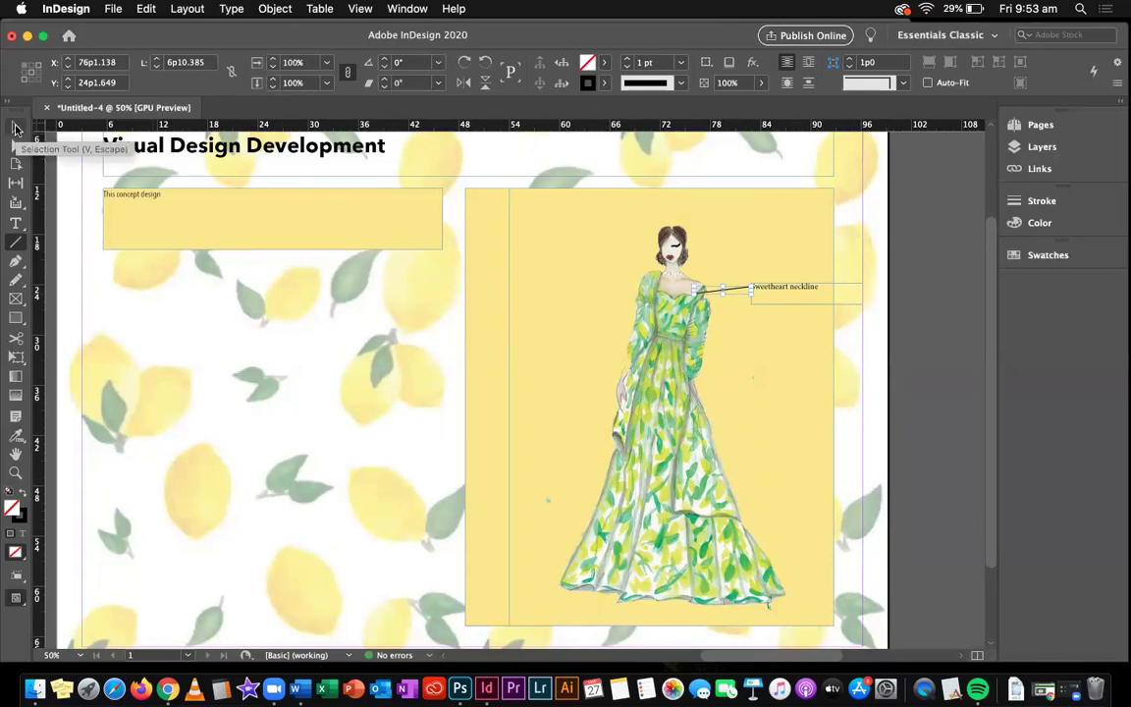
click(15, 128)
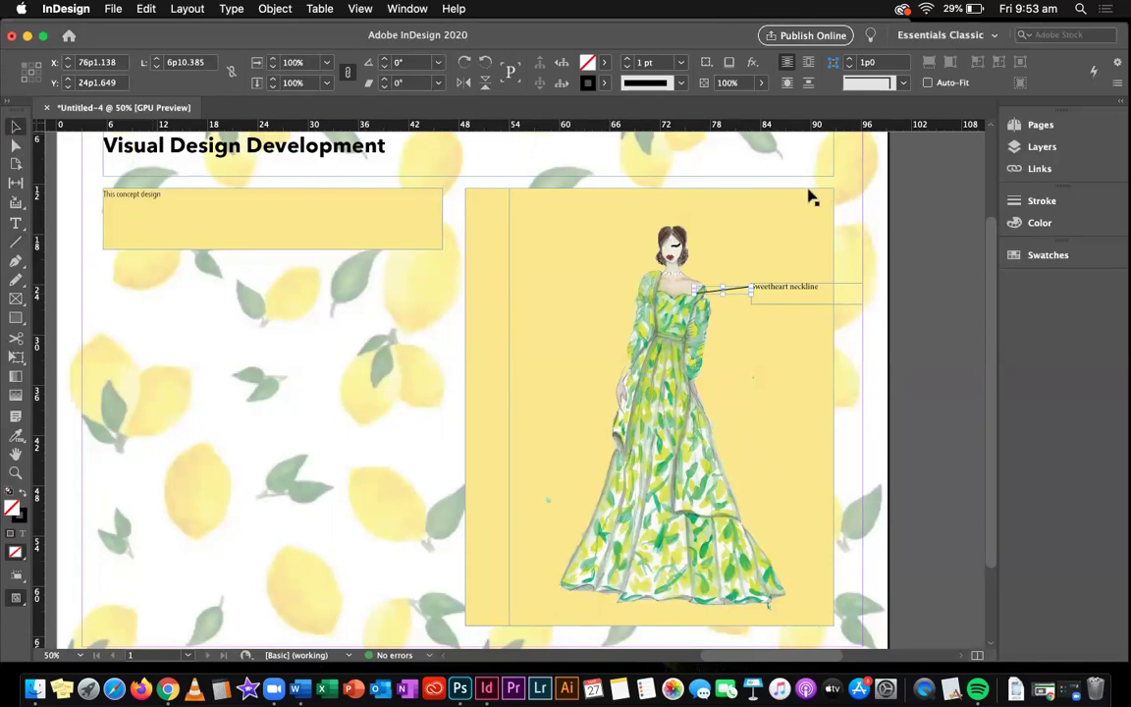
click(799, 231)
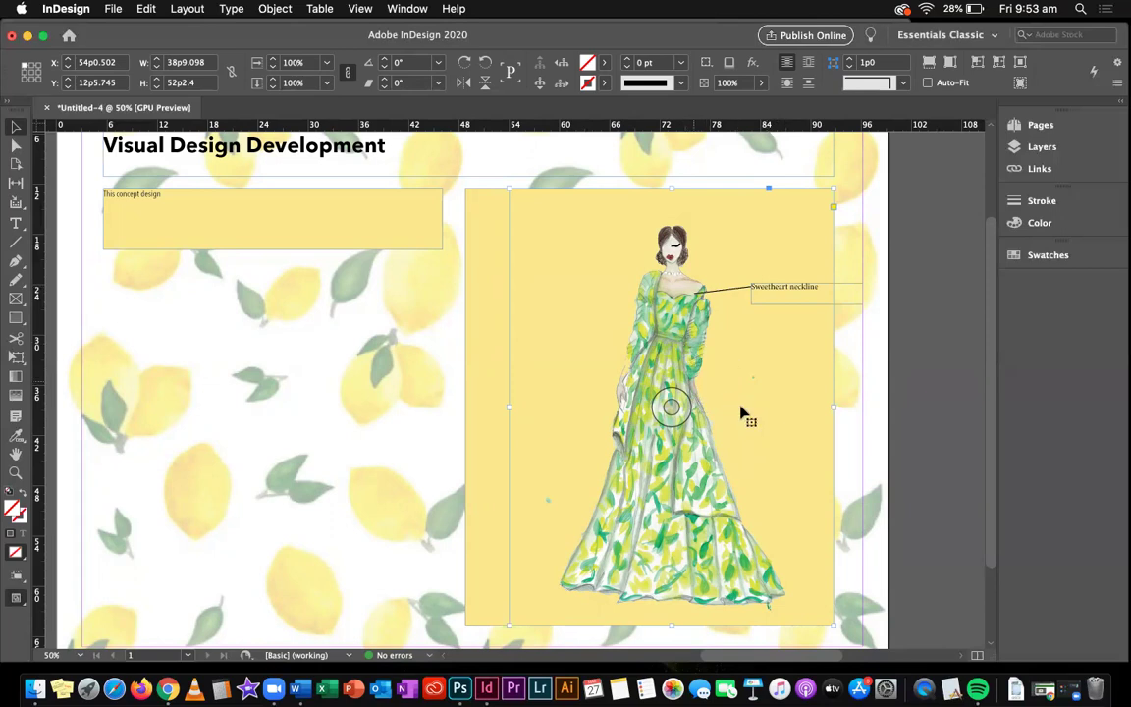
scroll(725, 538, down, 3)
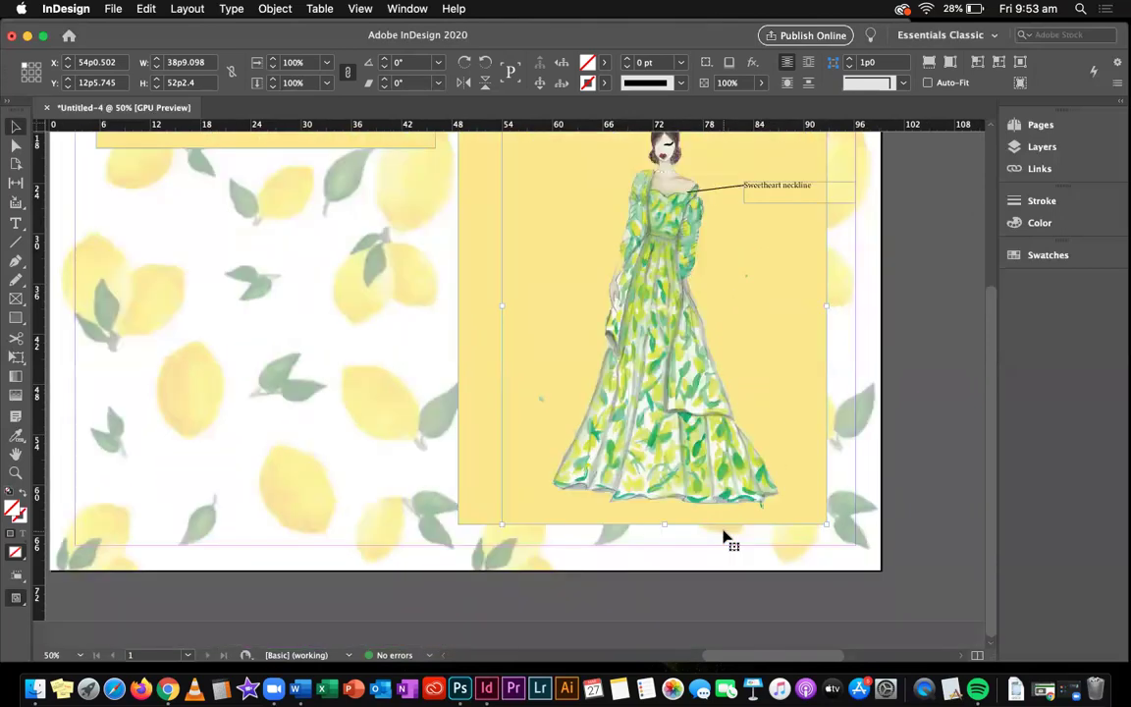
scroll(725, 538, up, 5)
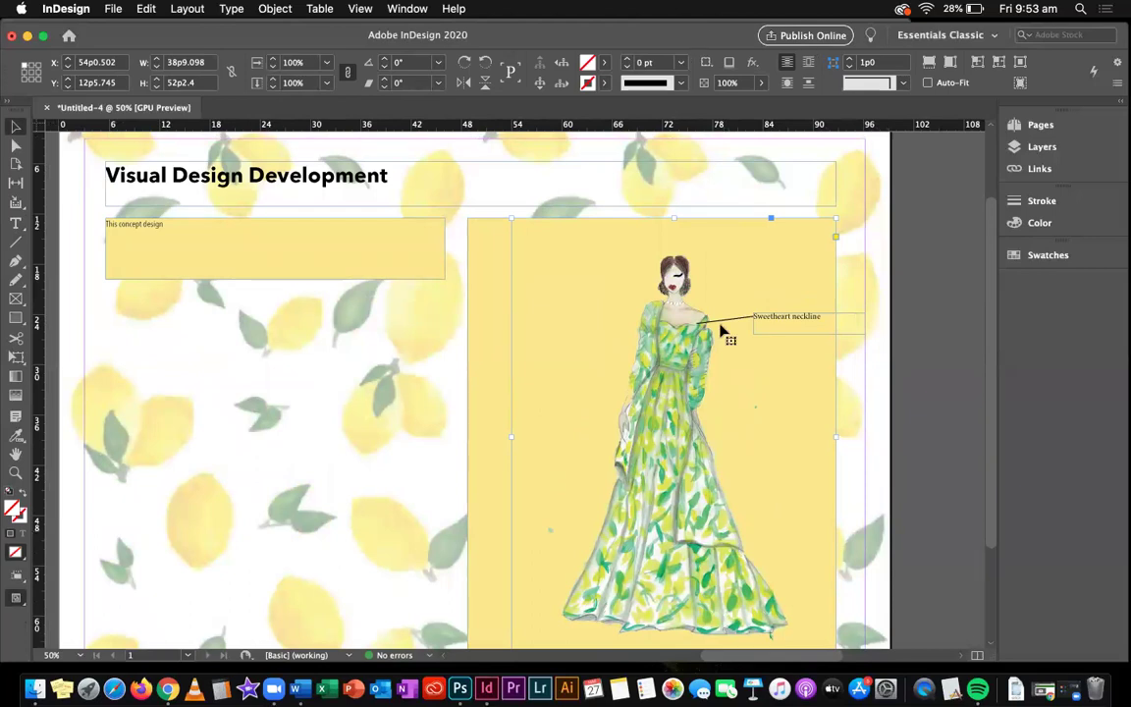
scroll(609, 372, down, 3)
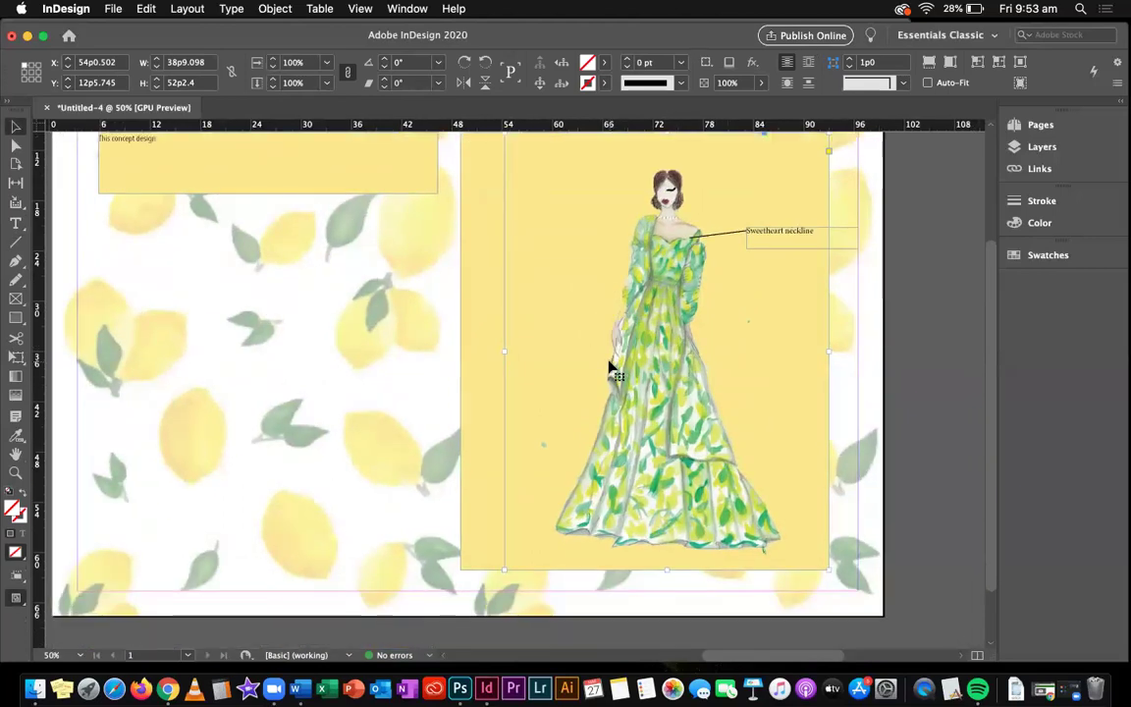
scroll(611, 366, up, 5)
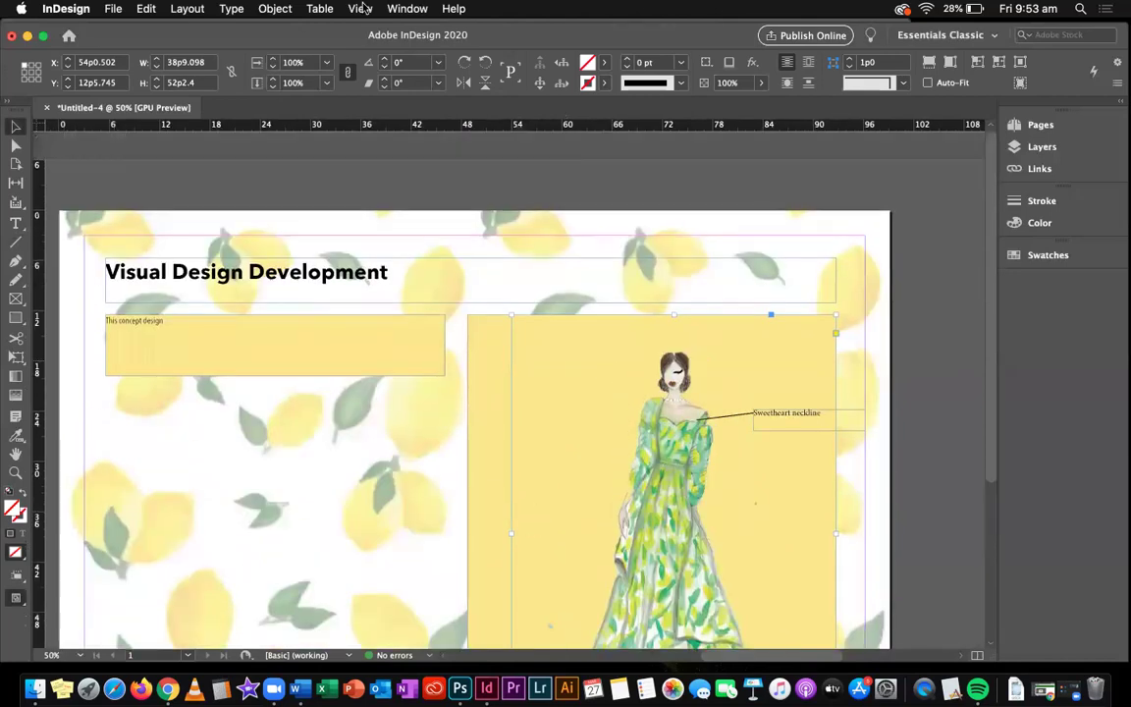